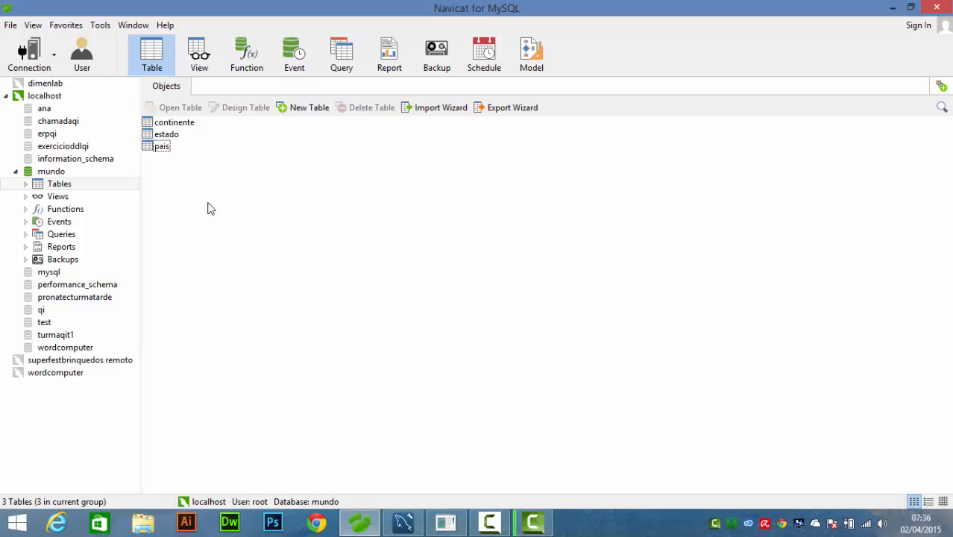
# - Review the continente, pais and estado relationships in the MySQL Workbench diagram and return to the mundo tables in Navicat
pyautogui.click(403, 524)
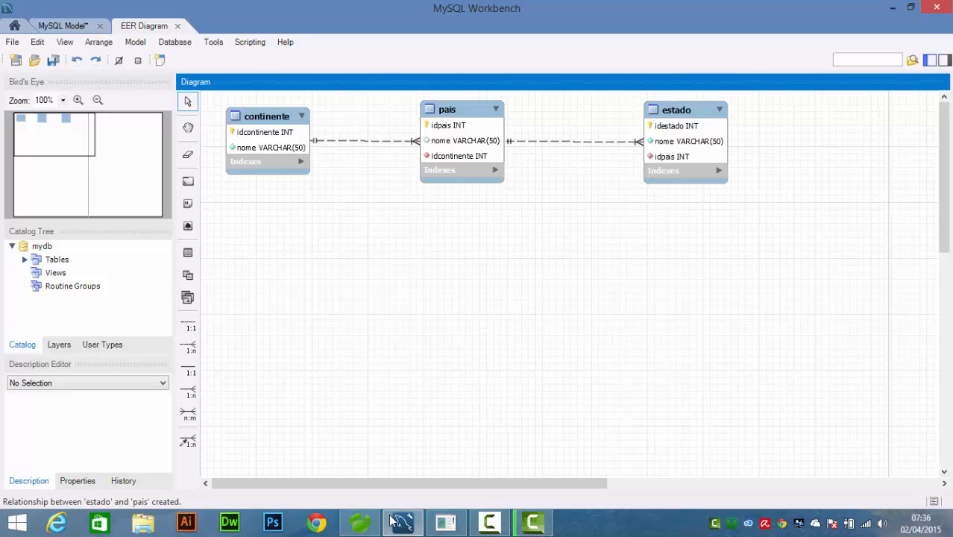
pyautogui.click(360, 523)
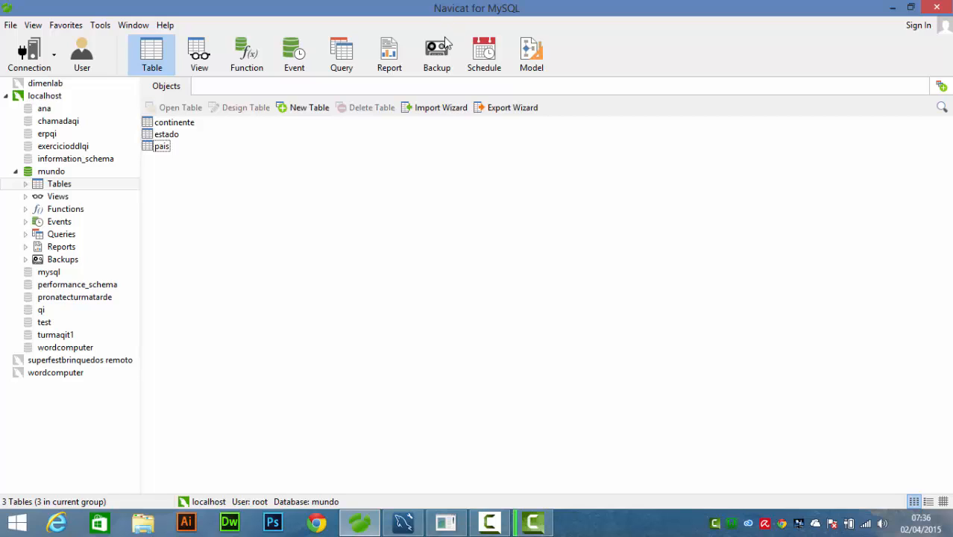
pyautogui.click(173, 125)
pyautogui.click(173, 138)
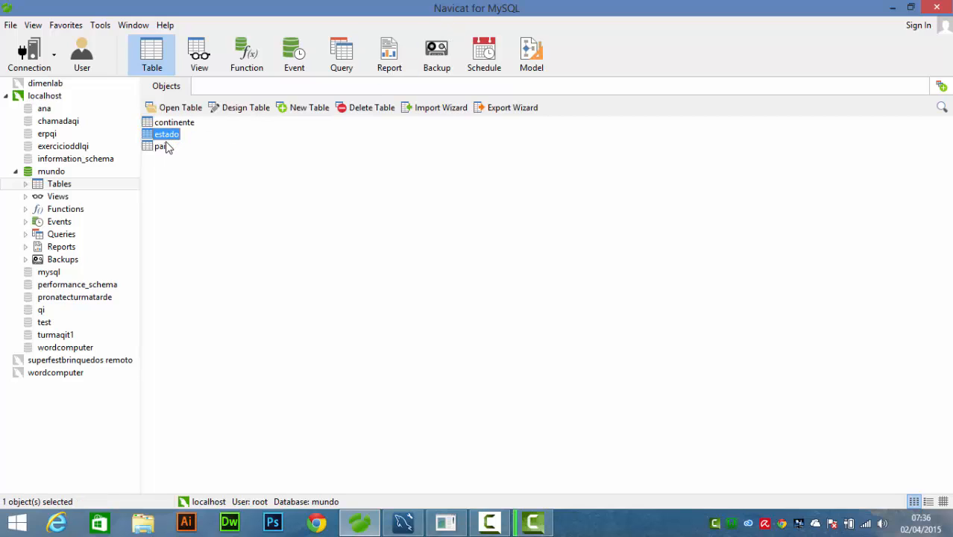
pyautogui.click(169, 149)
# - Open the continente table and enter two records named "ámerica" and "Europa"
pyautogui.doubleClick(176, 123)
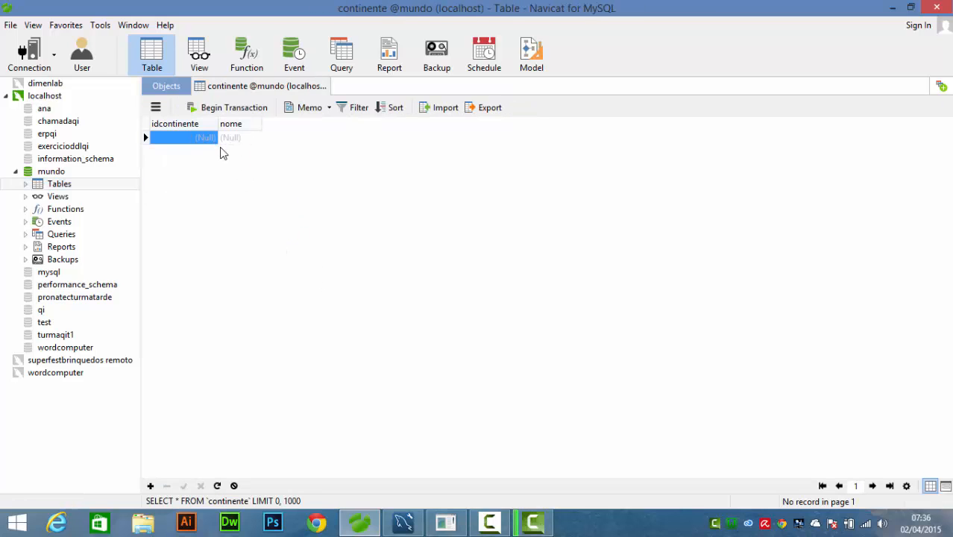
pyautogui.click(238, 139)
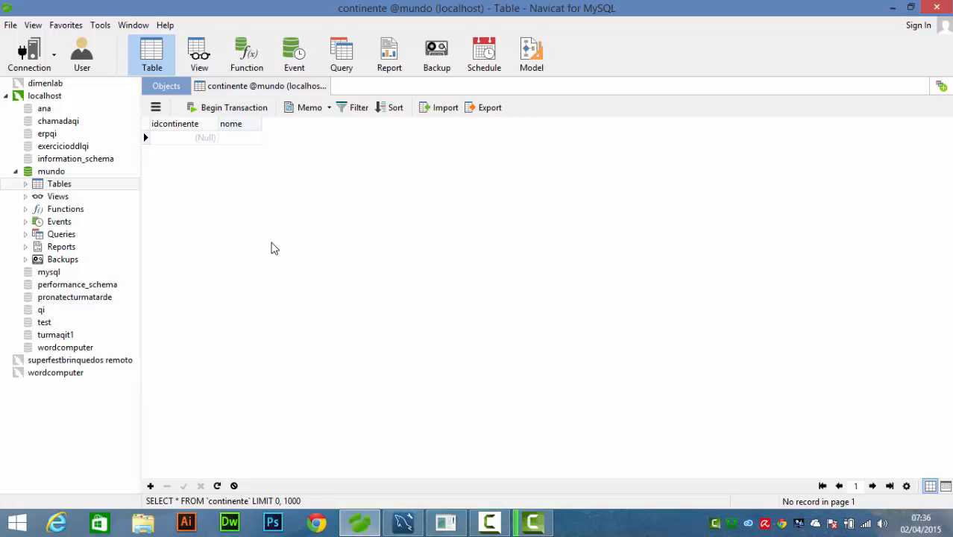
pyautogui.write('ámerica')
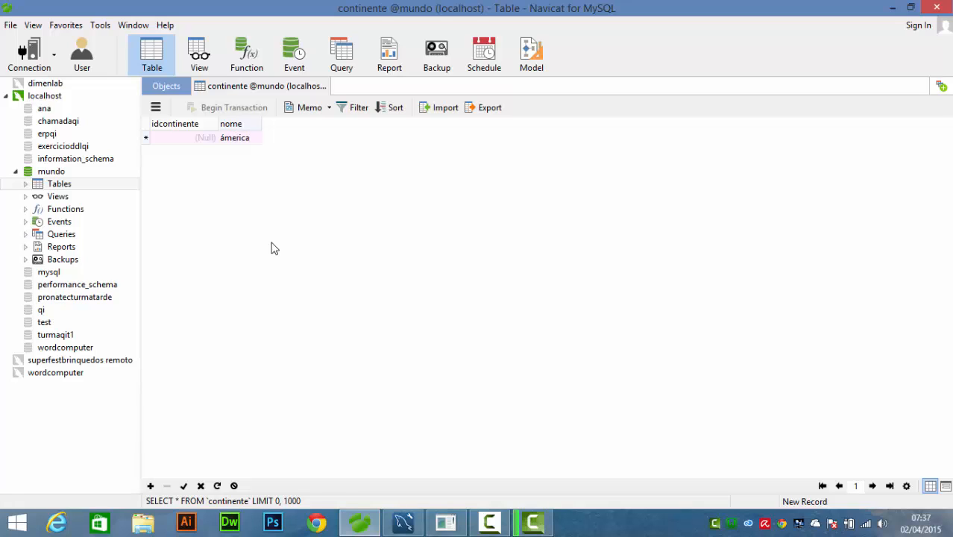
pyautogui.press('Down')
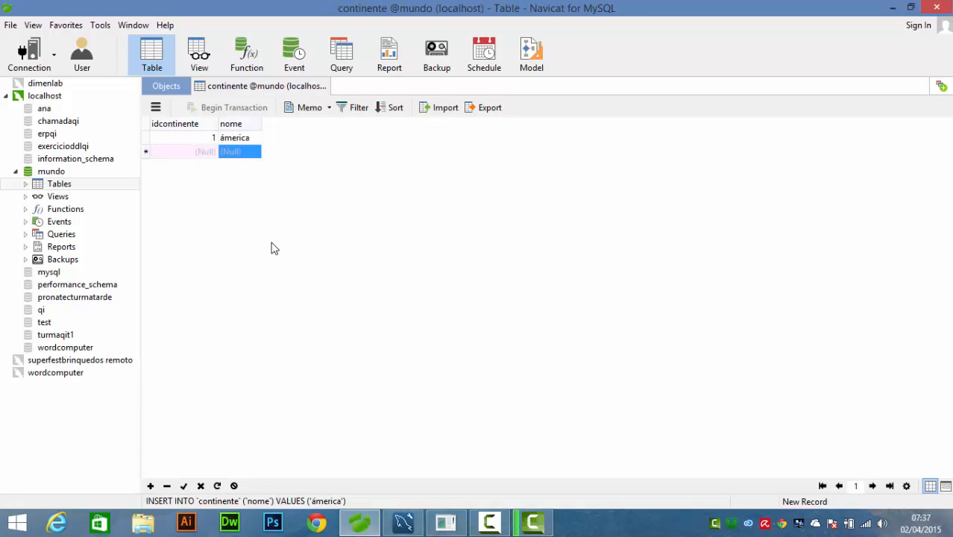
pyautogui.write('Europa')
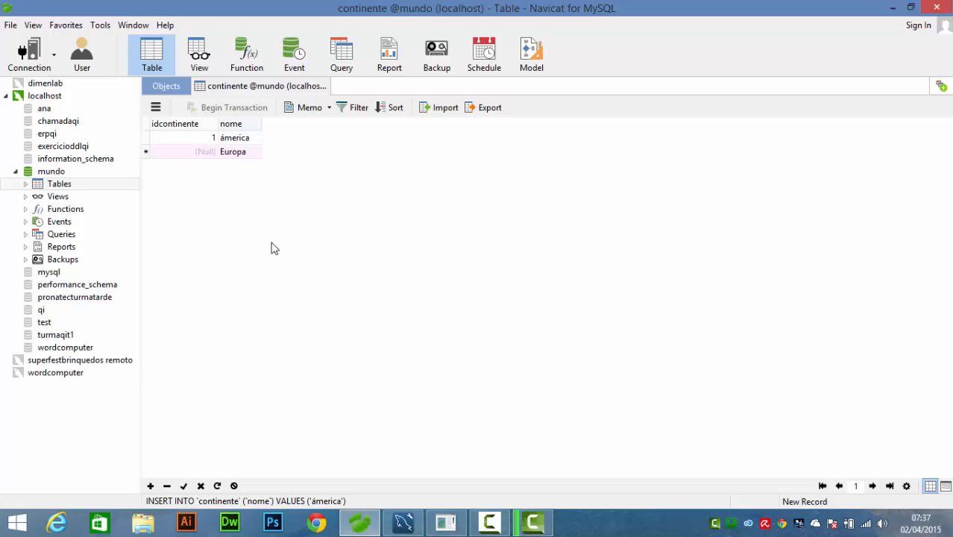
# - Correct the first continent's name to "Ámerica" with a capital initial and save the change
pyautogui.click(223, 138)
pyautogui.press('BackSpace')
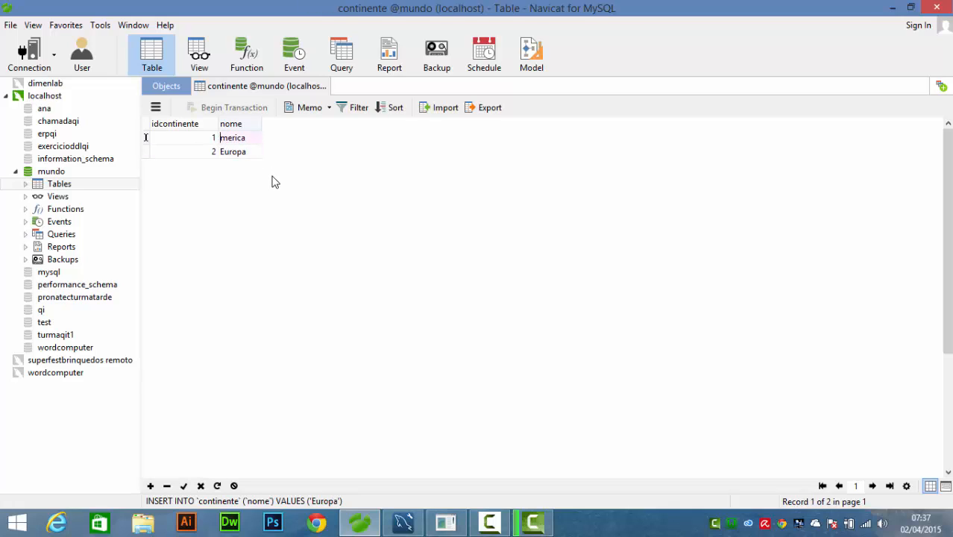
pyautogui.write('a')
pyautogui.press('BackSpace')
pyautogui.write('A')
pyautogui.press('Return')
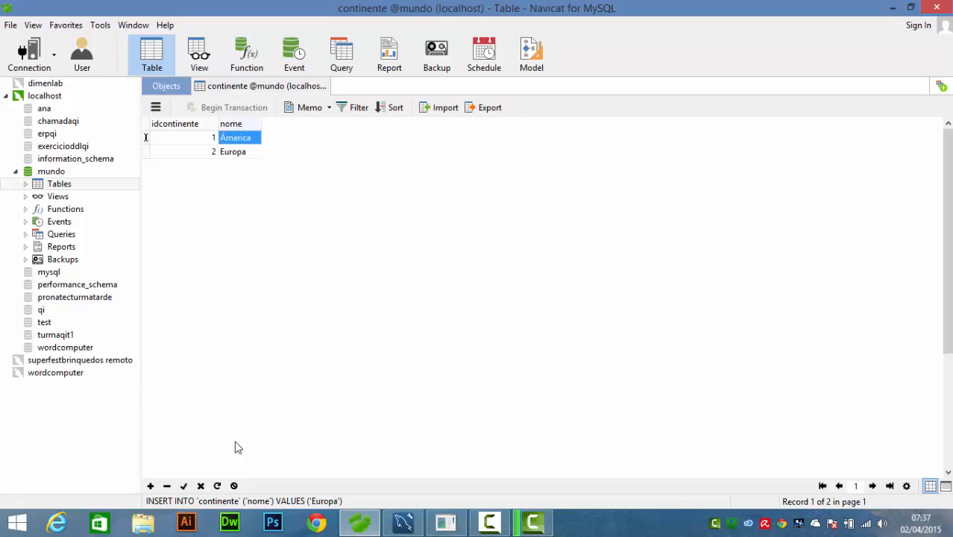
pyautogui.click(183, 486)
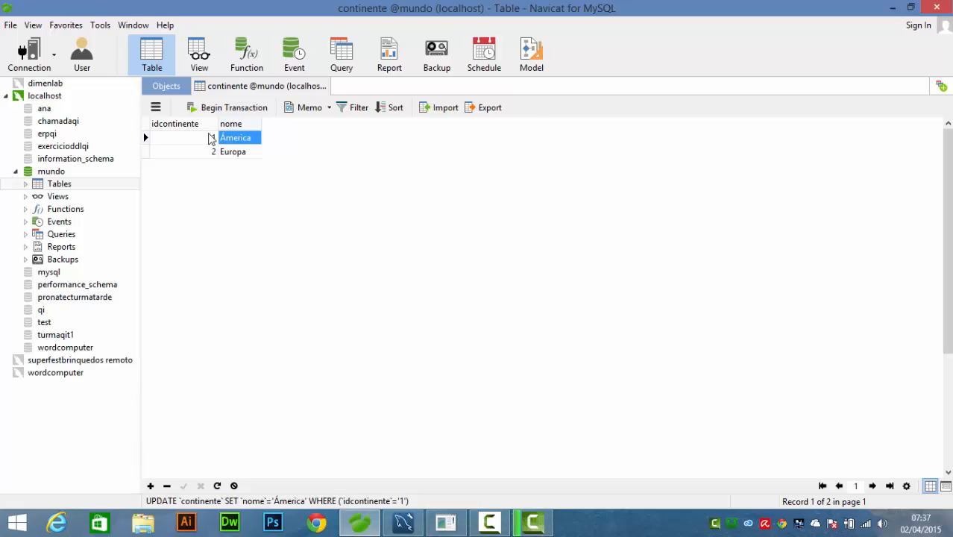
# - Open the pais table and enter "Brasil" as the nome of the first record
pyautogui.click(168, 87)
pyautogui.doubleClick(163, 146)
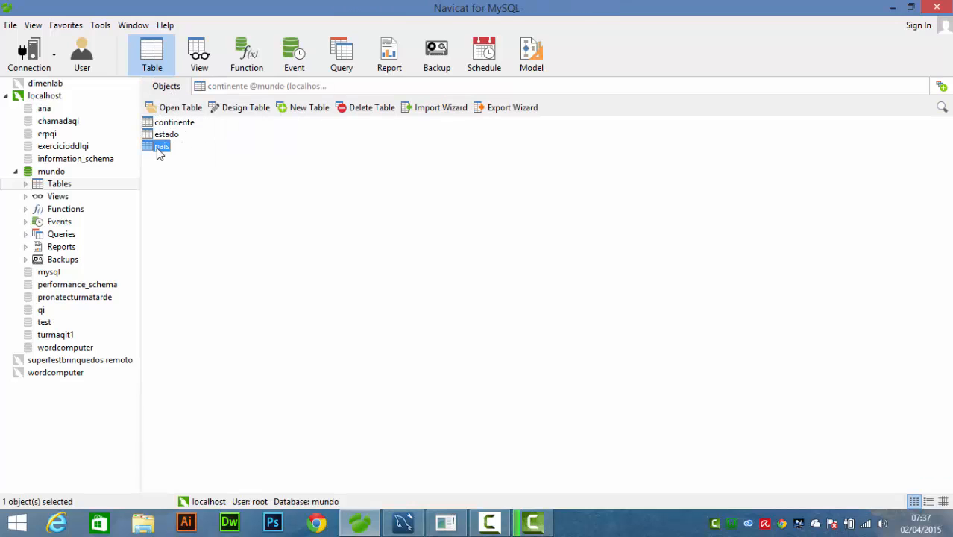
pyautogui.click(208, 138)
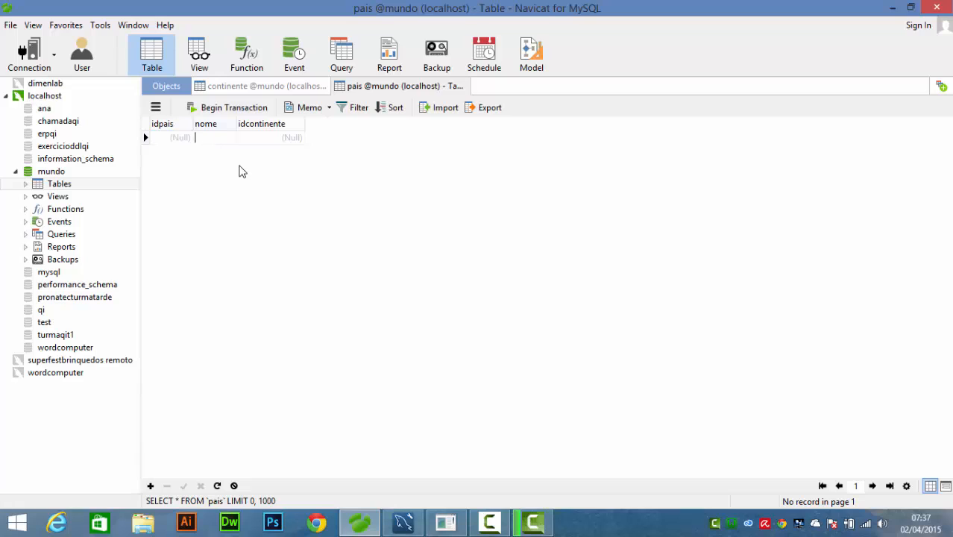
pyautogui.write('Brasil')
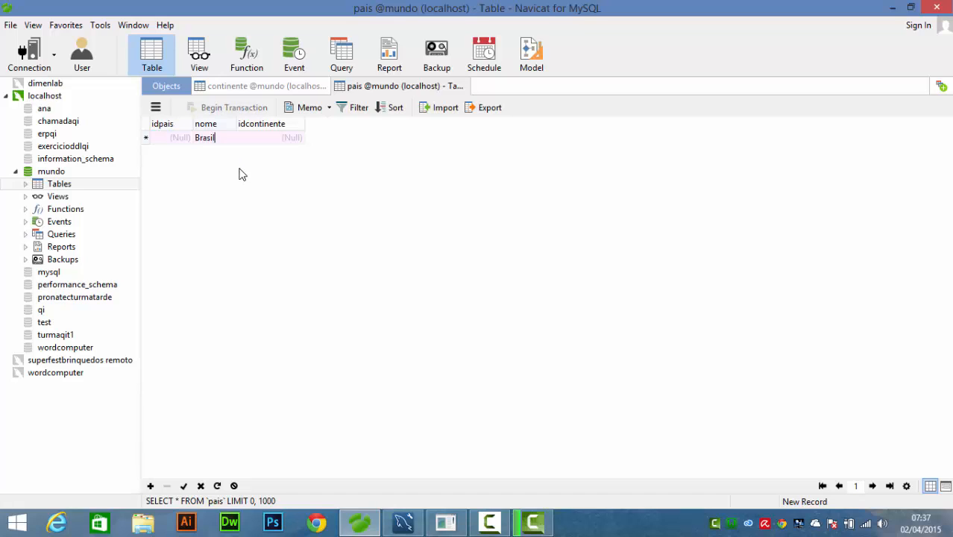
# - Look at the idcontinente lookup for Brasil and compare its ids with the records in the continente table
pyautogui.click(274, 138)
pyautogui.click(297, 139)
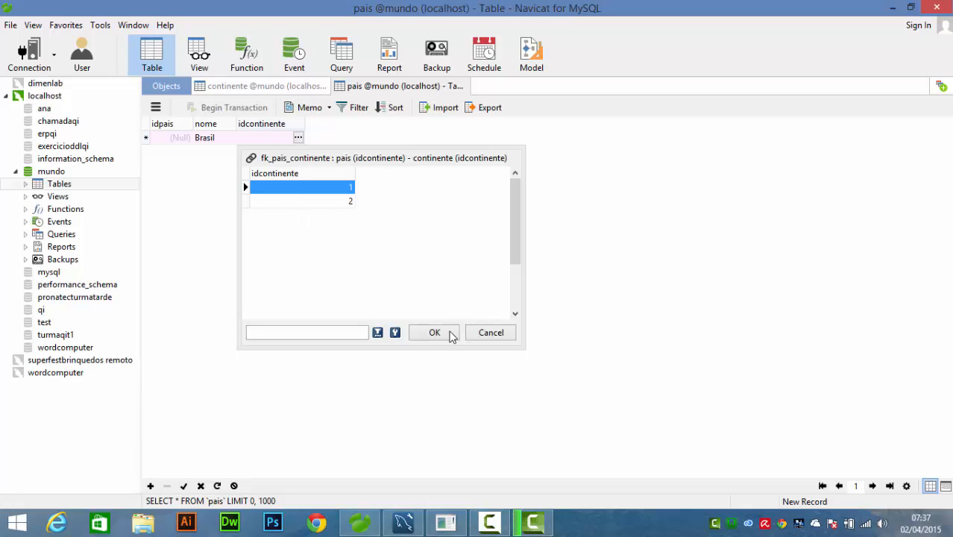
pyautogui.click(483, 336)
pyautogui.click(234, 88)
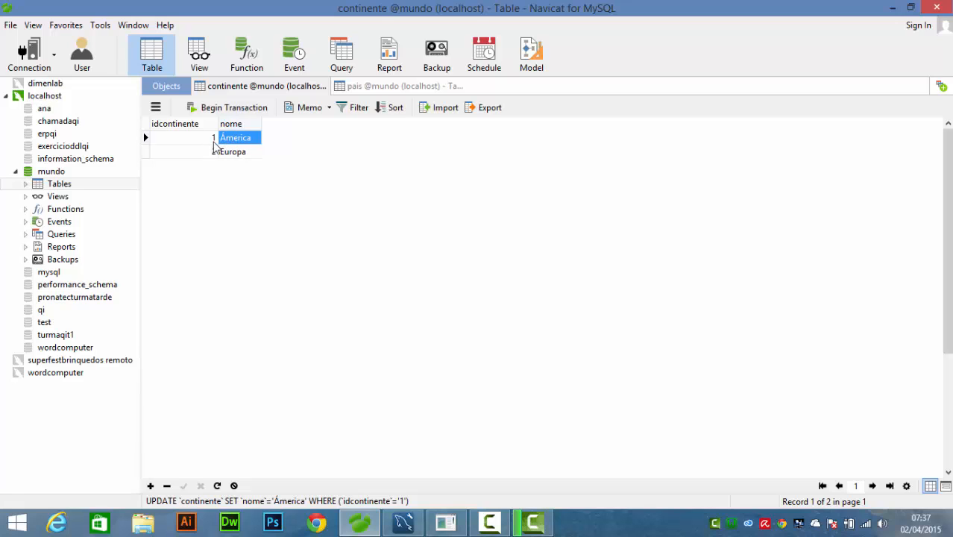
pyautogui.click(354, 89)
# - Set Brasil's idcontinente to 1 from the foreign key lookup and save the record
pyautogui.click(268, 138)
pyautogui.click(271, 137)
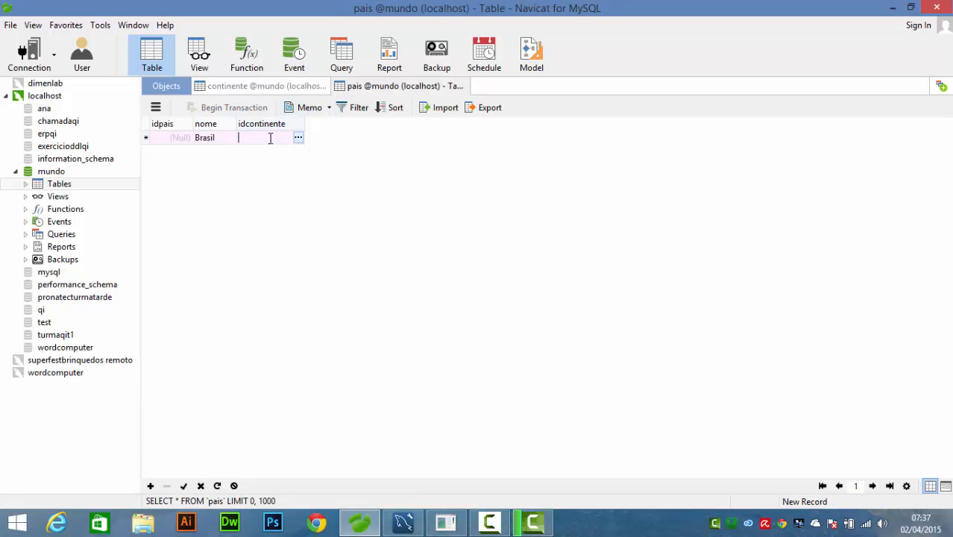
pyautogui.click(297, 139)
pyautogui.doubleClick(302, 188)
pyautogui.click(184, 486)
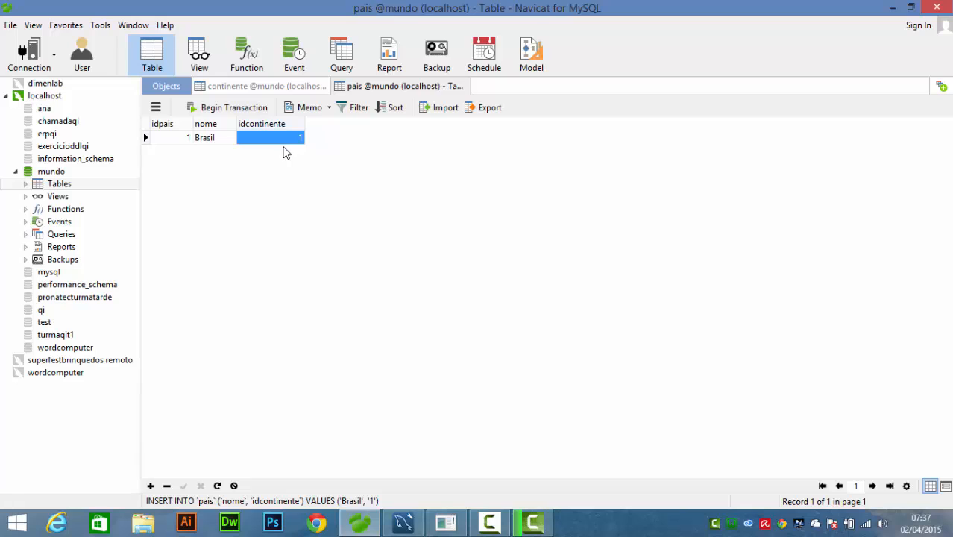
# - Check the continent ids in the continente table and add "Eua" to pais with idcontinente 1
pyautogui.click(257, 88)
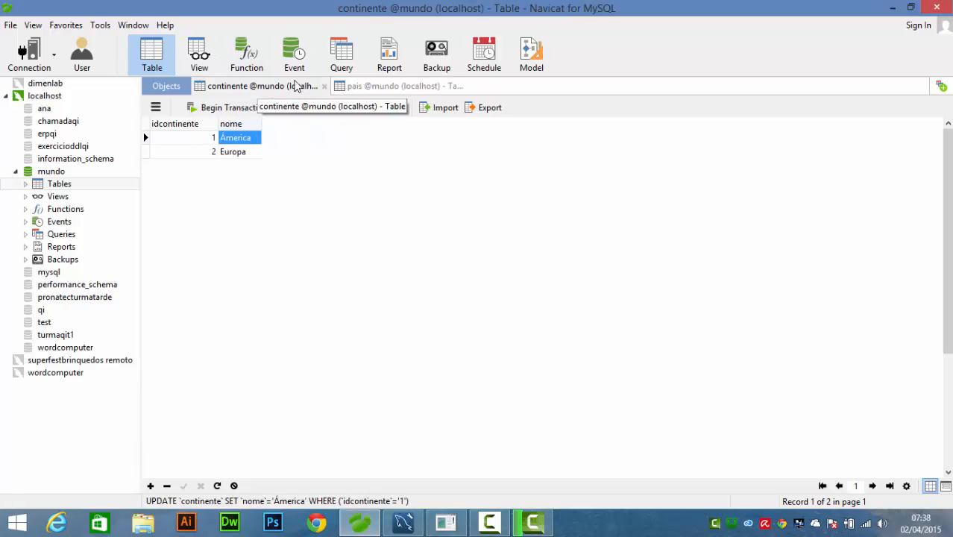
pyautogui.click(368, 86)
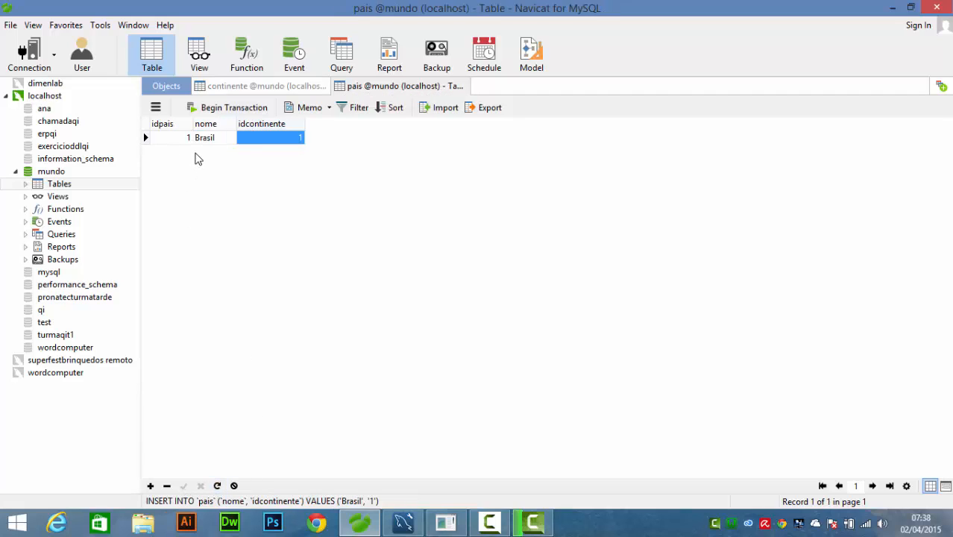
pyautogui.click(197, 155)
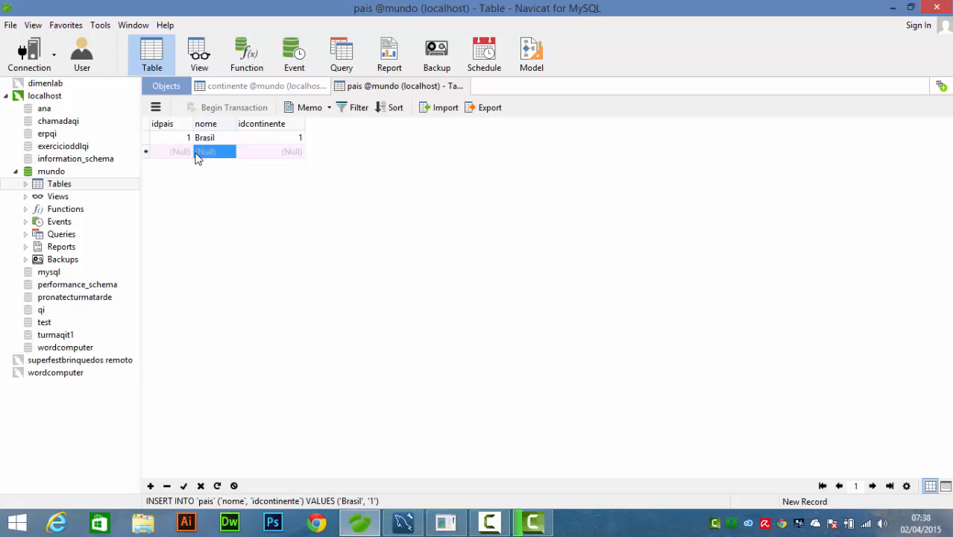
pyautogui.write('Eua')
pyautogui.press('Tab')
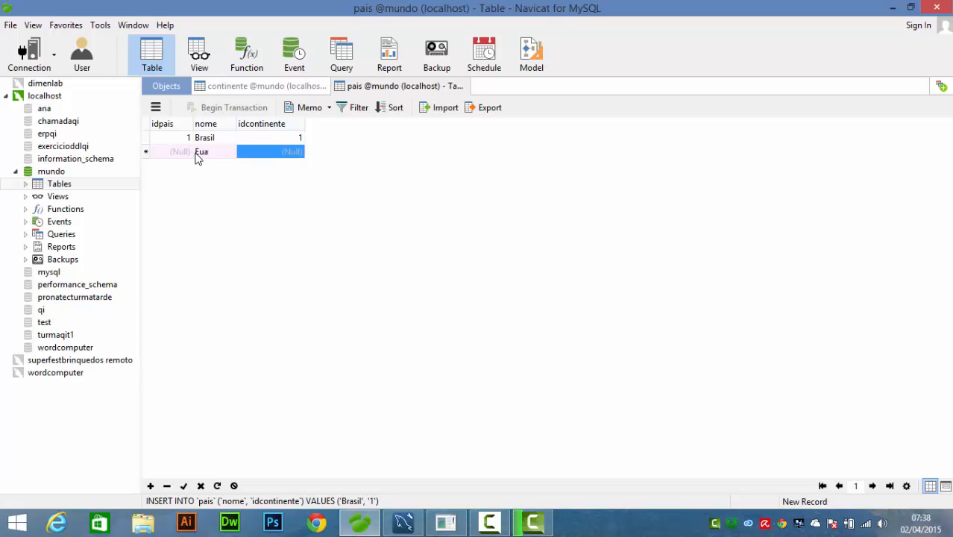
pyautogui.write('1')
pyautogui.press('Return')
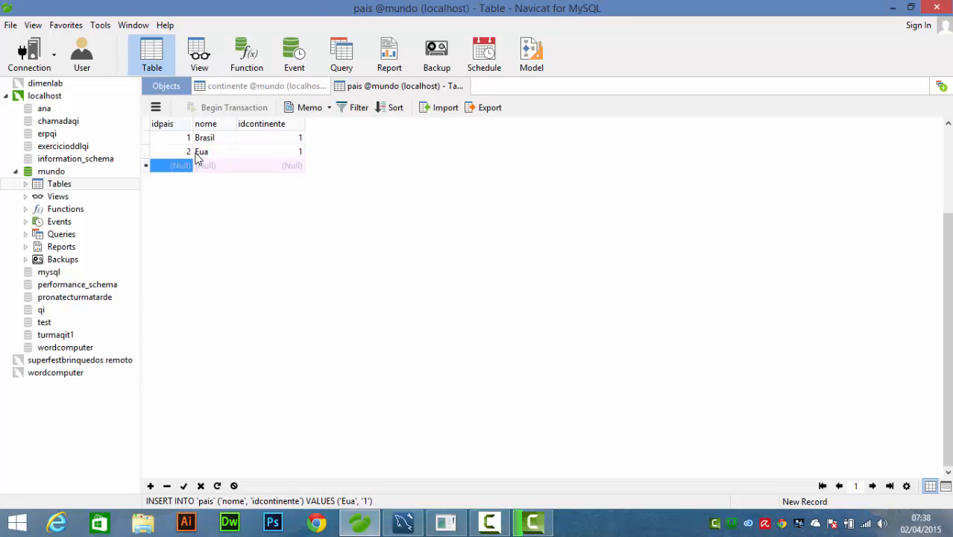
# - Add "Itália" to the pais table with idcontinente 2
pyautogui.write('I')
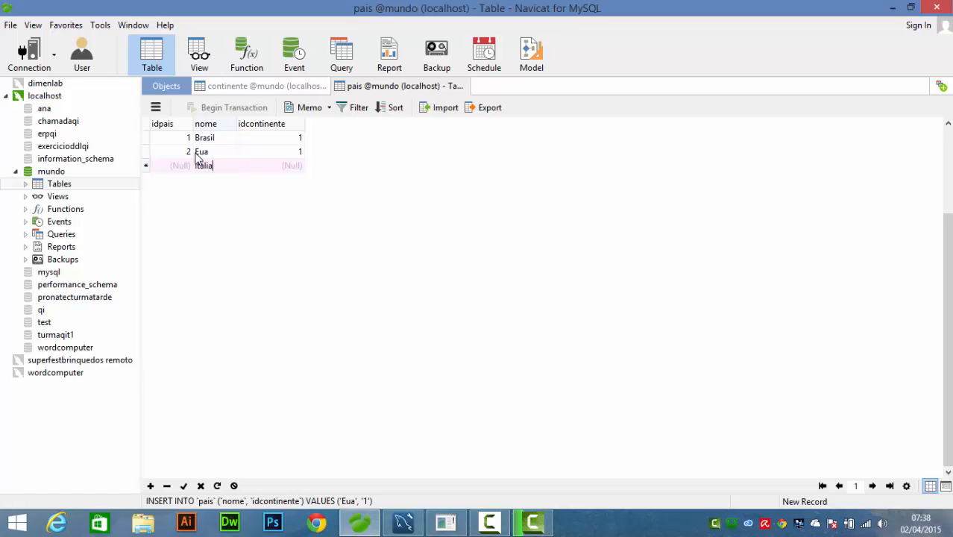
pyautogui.write('talia')
pyautogui.press('Tab')
pyautogui.write('1')
pyautogui.press('Tab')
pyautogui.press('Tab')
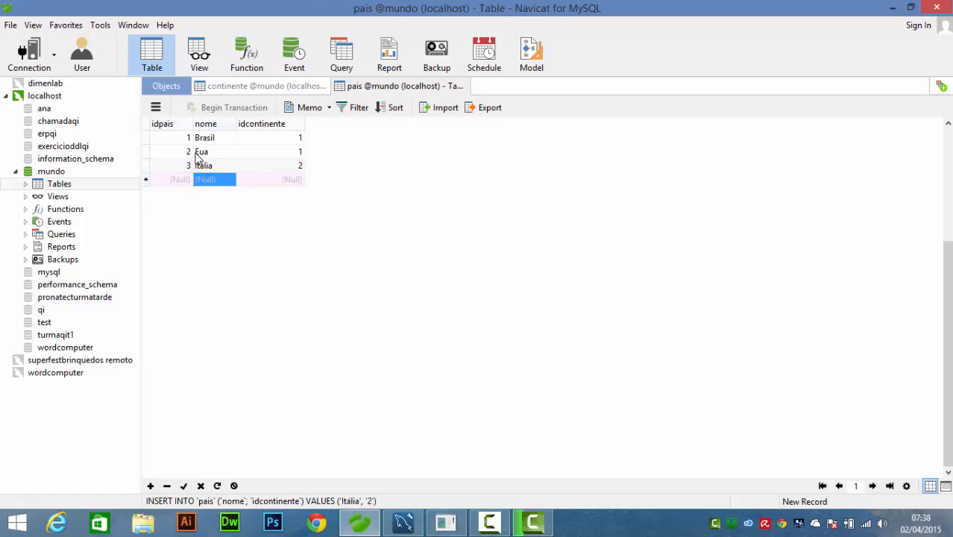
# - Add "Alemanha" to the pais table with idcontinente 2
pyautogui.write('Alemanha')
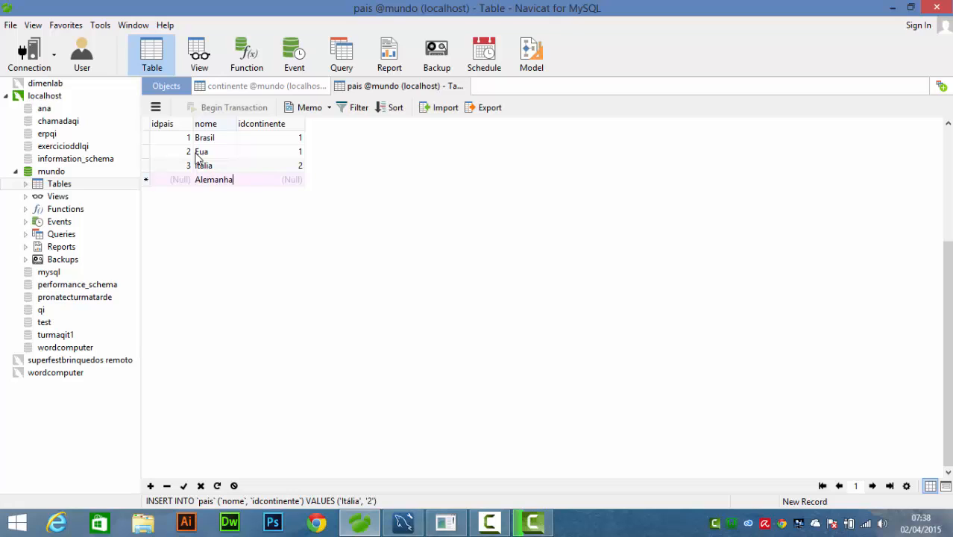
pyautogui.press('Tab')
pyautogui.write('2')
pyautogui.press('Tab')
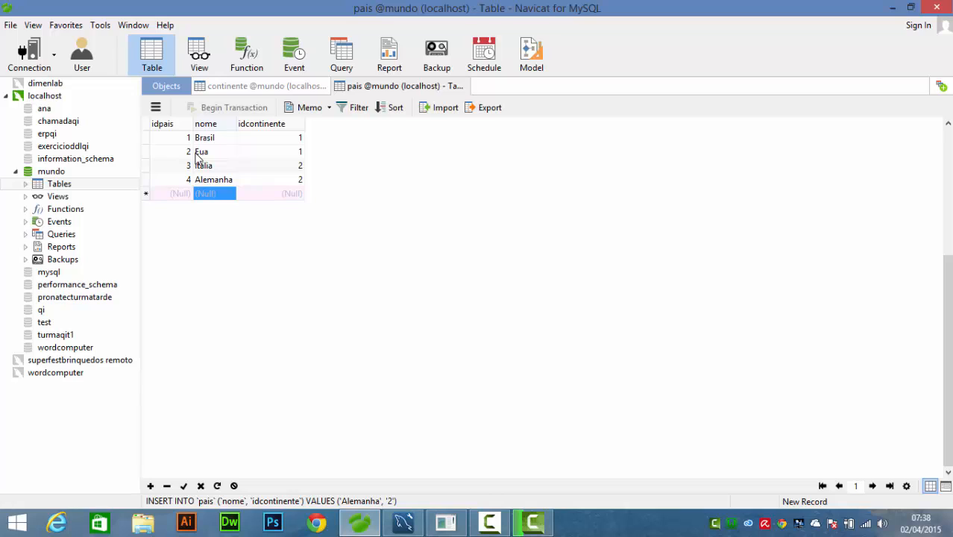
# - Add "Chile" to the pais table with idcontinente 1 and save the record
pyautogui.write('Chile')
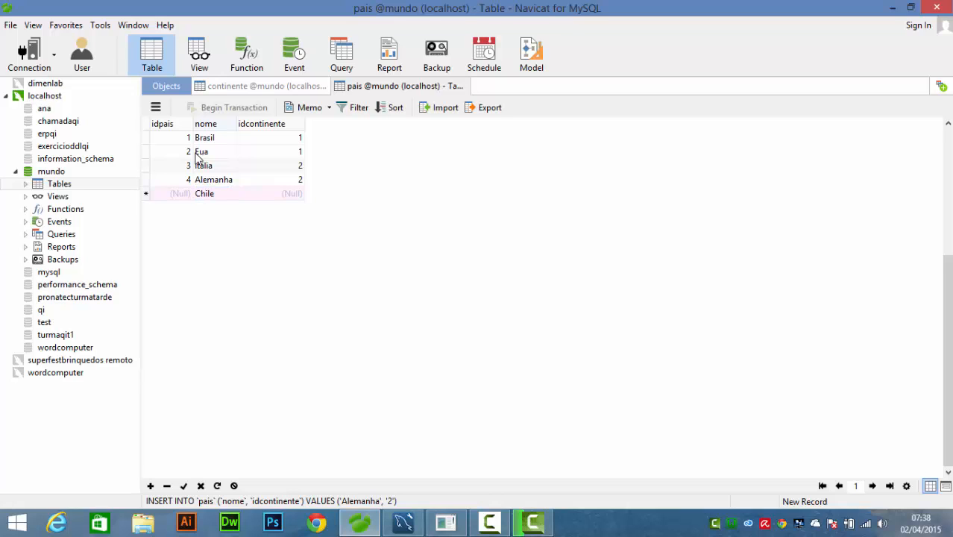
pyautogui.press('Tab')
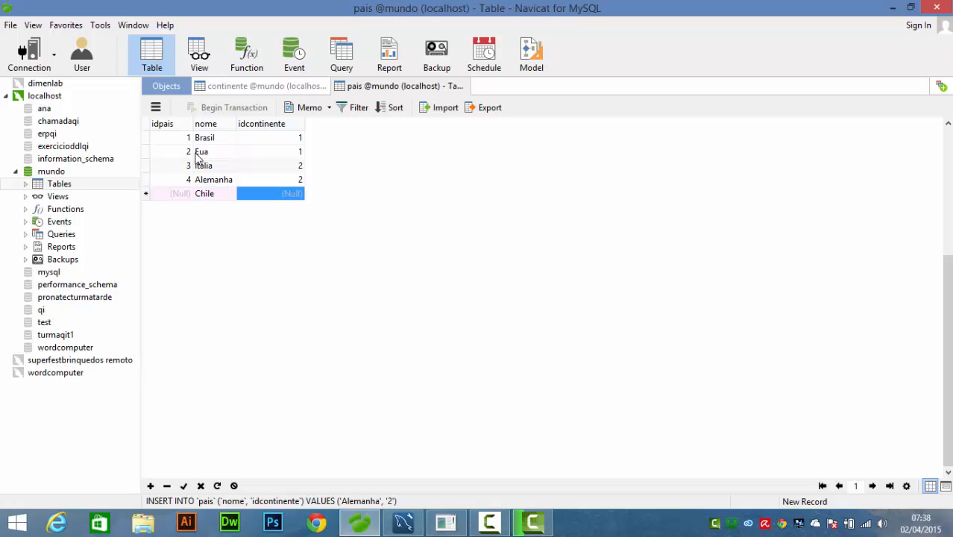
pyautogui.write('1')
pyautogui.press('Return')
pyautogui.click(184, 485)
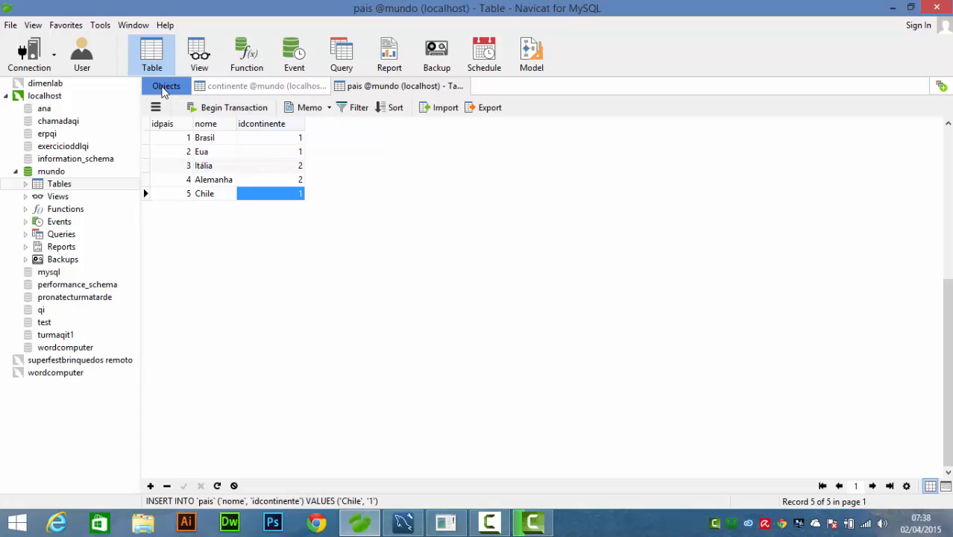
# - Open the estado table of the mundo database and check the country ids in the pais table
pyautogui.click(163, 88)
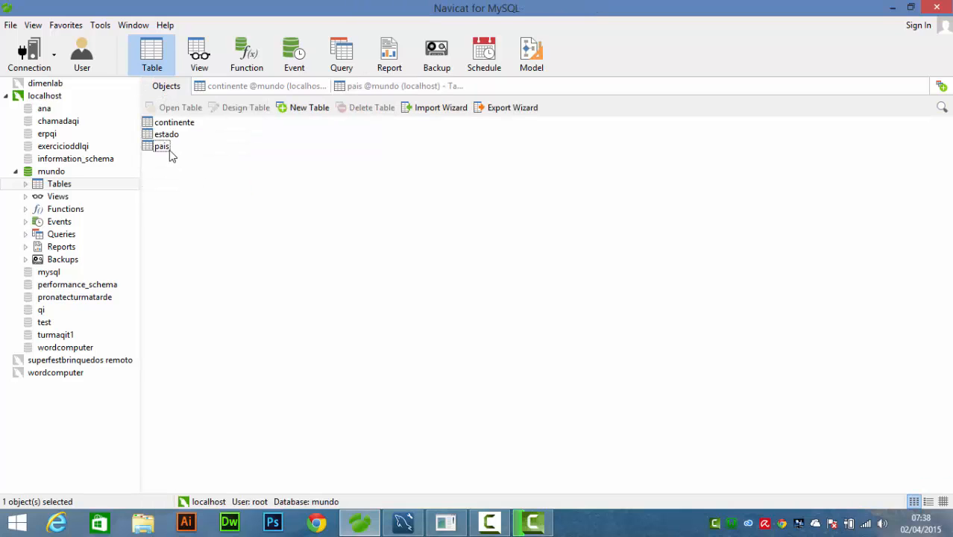
pyautogui.click(165, 147)
pyautogui.doubleClick(163, 136)
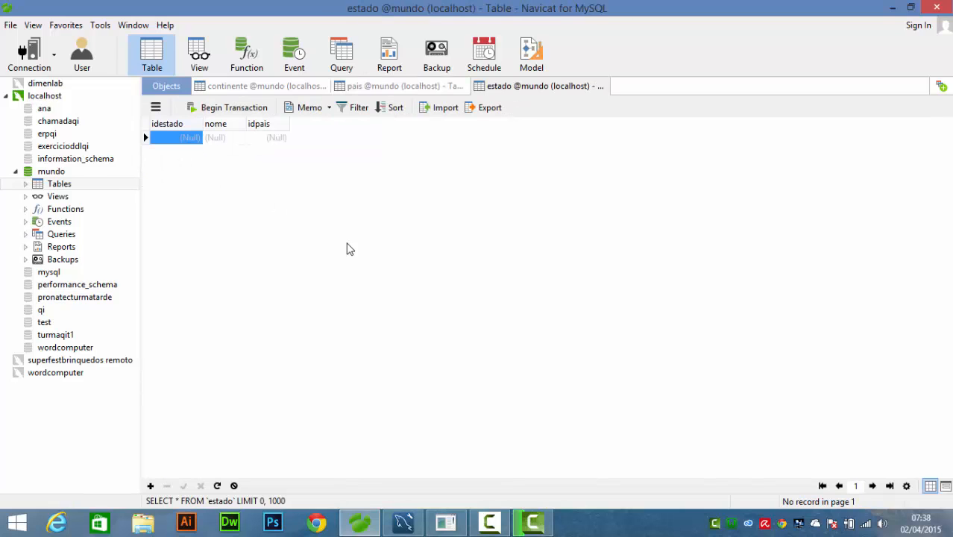
pyautogui.click(226, 141)
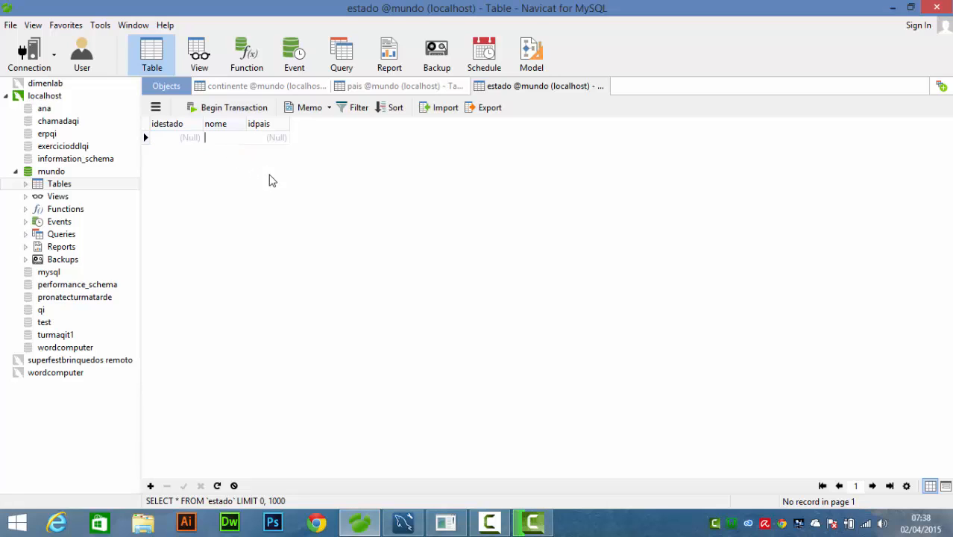
pyautogui.click(420, 87)
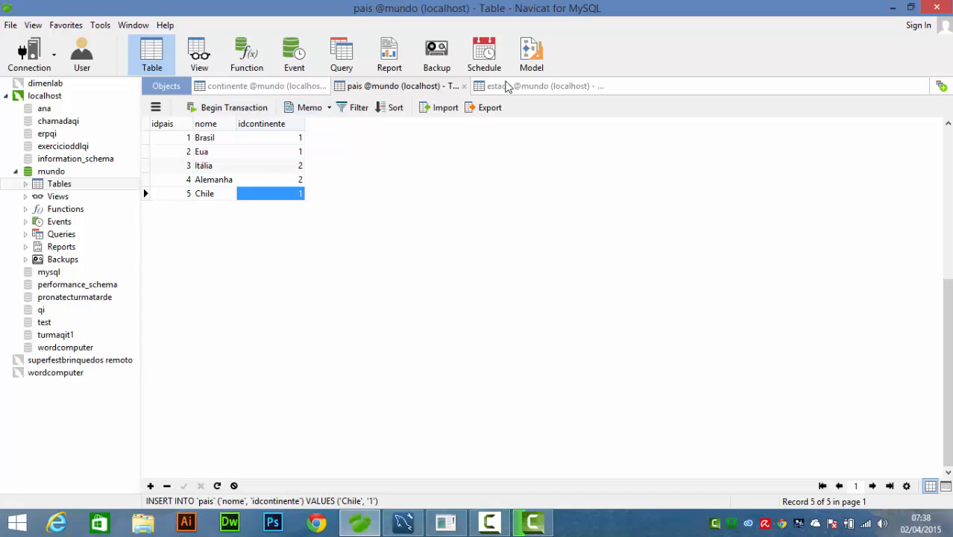
pyautogui.click(511, 87)
# - Add "RS" to the estado table with idpais 1
pyautogui.click(213, 140)
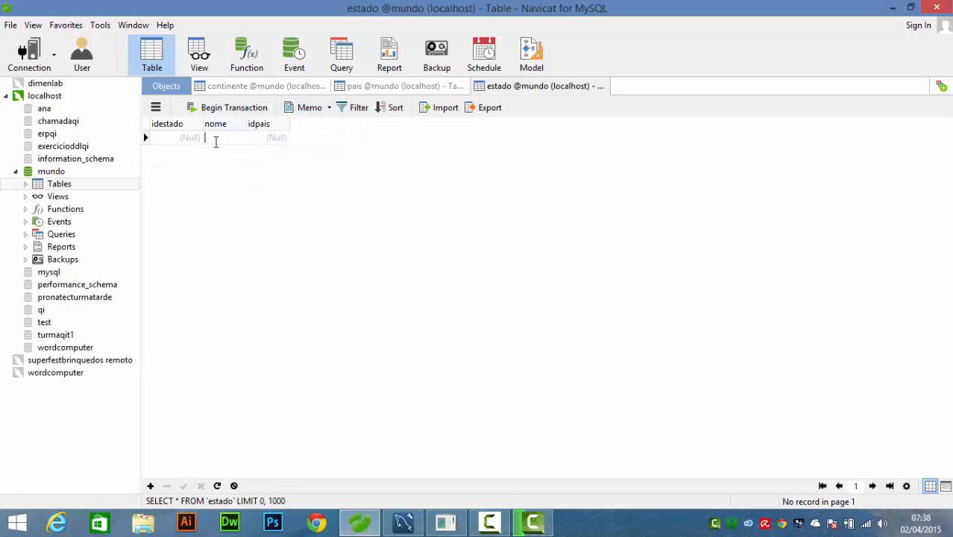
pyautogui.write('RS')
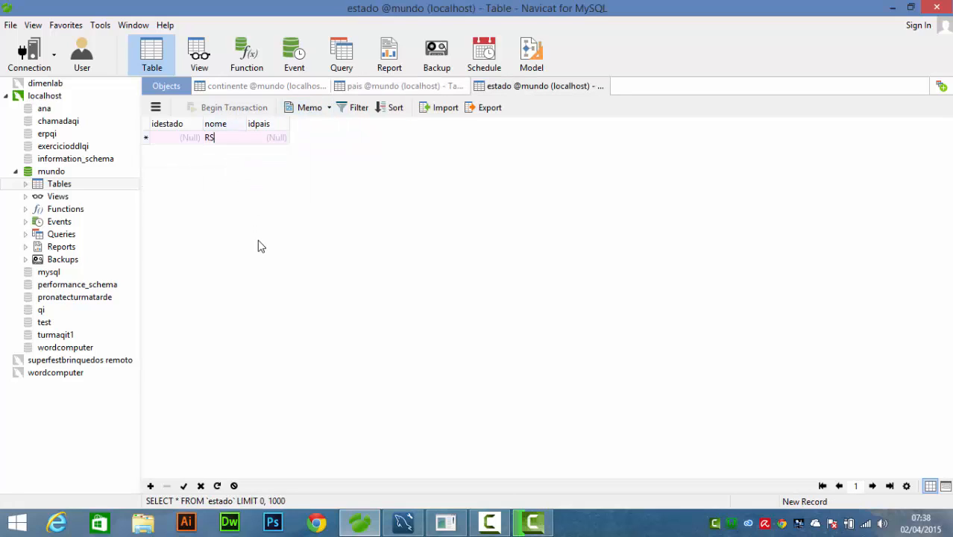
pyautogui.press('Tab')
pyautogui.write('1')
pyautogui.press('Tab')
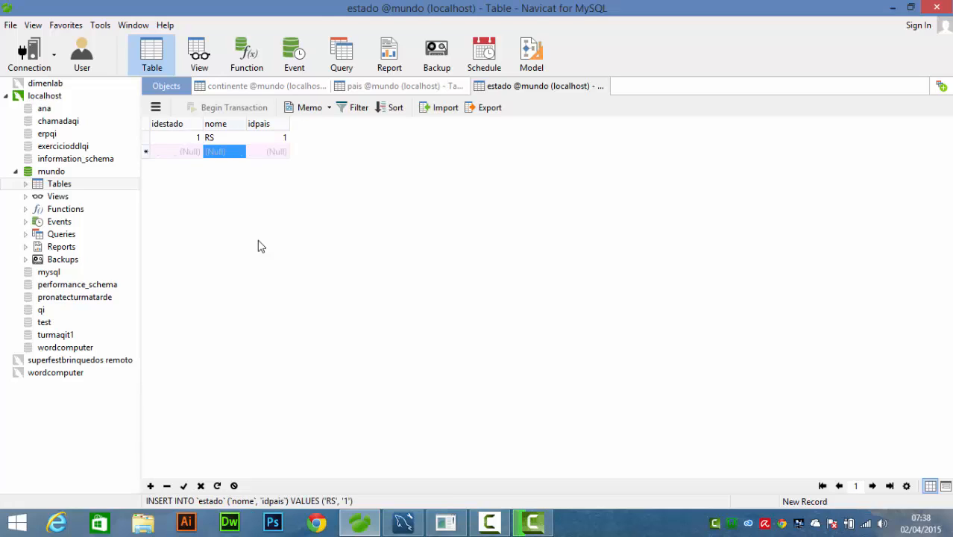
# - Add "SC" to the estado table with idpais 1
pyautogui.write('SC')
pyautogui.press('Tab')
pyautogui.write('1')
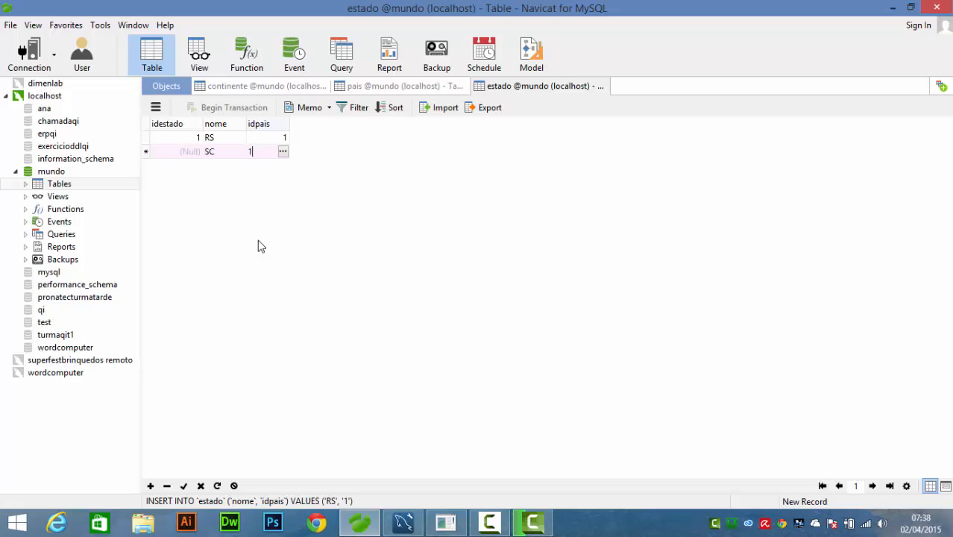
pyautogui.press('Tab')
# - Add "PR" to the estado table with idpais 1 and save the record
pyautogui.press('Tab')
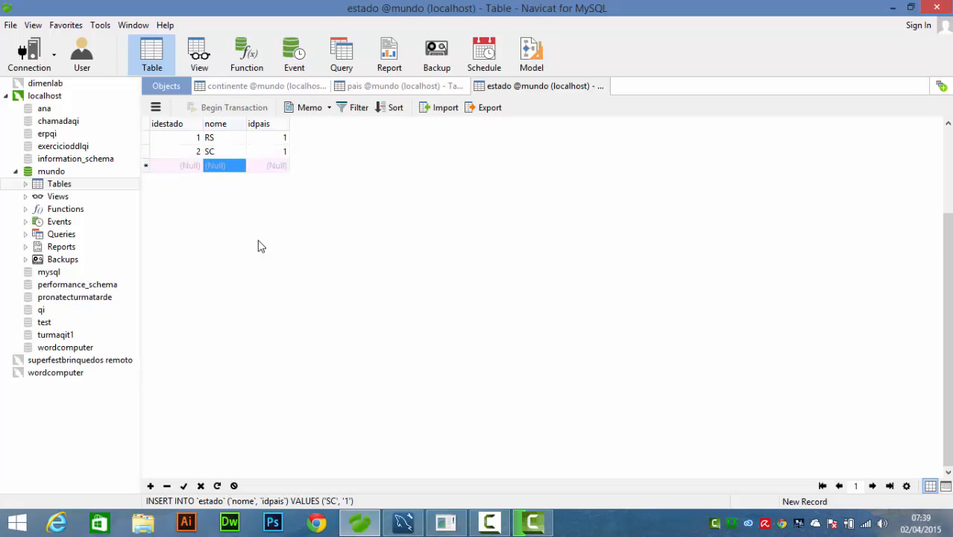
pyautogui.write('PR')
pyautogui.press('Tab')
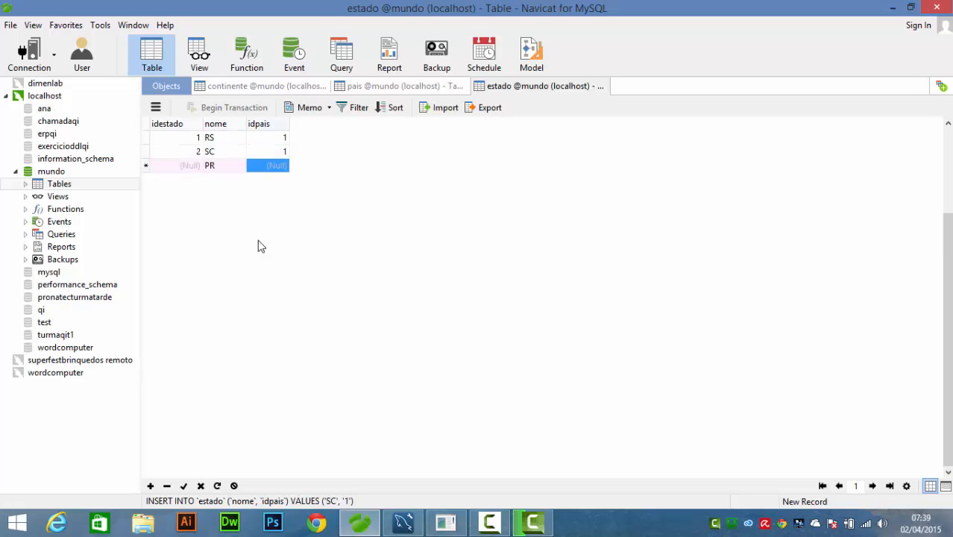
pyautogui.write('1')
pyautogui.press('Return')
pyautogui.click(183, 486)
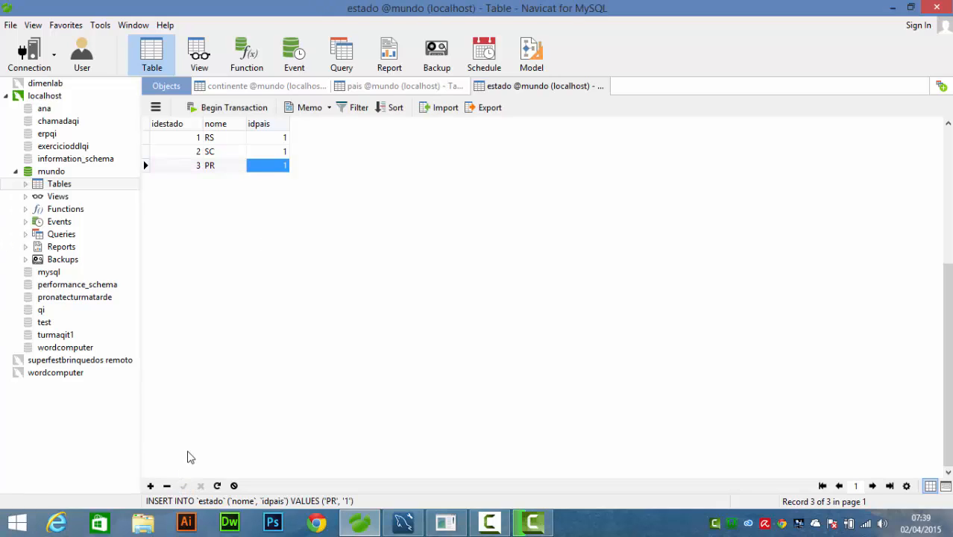
# - Review the linked records across the continente, pais and estado tables
pyautogui.hotkey('ctrl', 'shift', 'Tab')
pyautogui.hotkey('ctrl', 'shift', 'Tab')
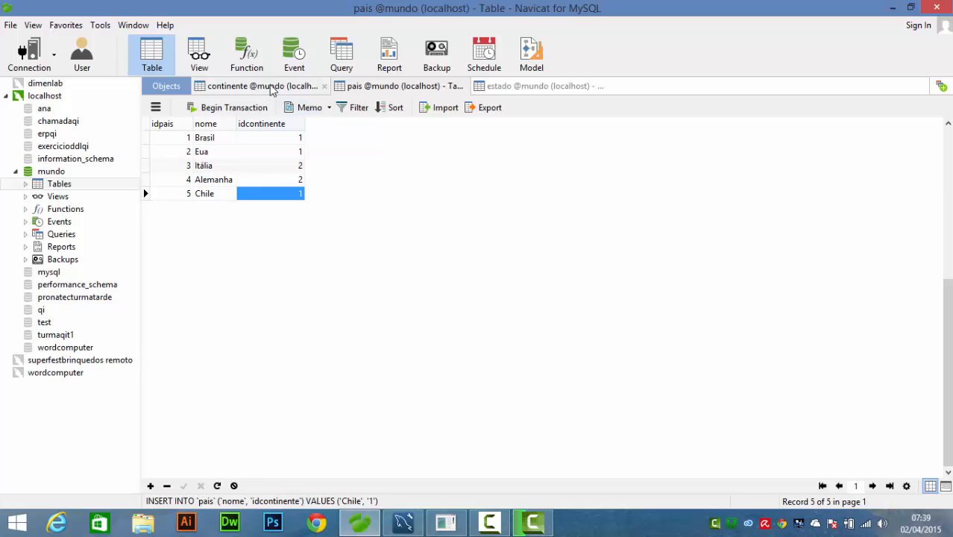
pyautogui.click(403, 88)
pyautogui.click(483, 88)
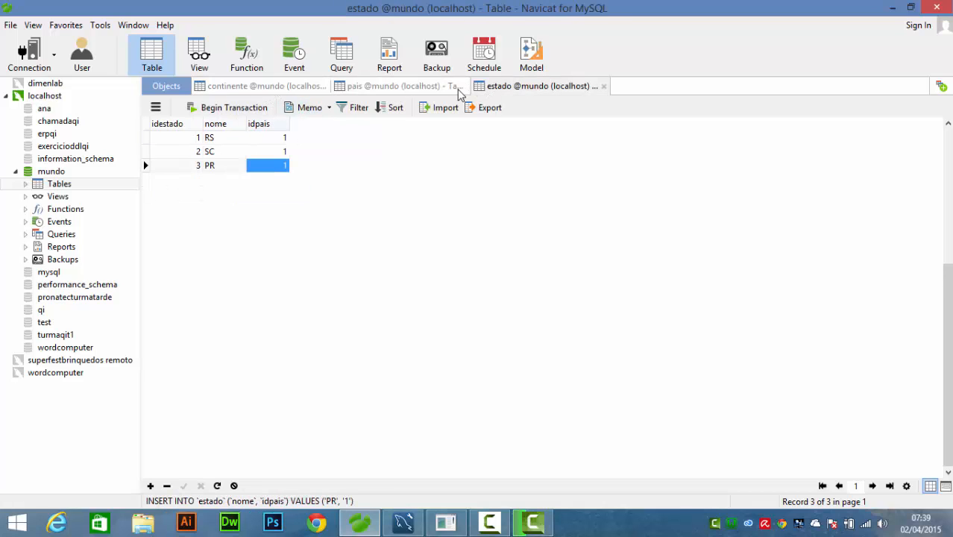
pyautogui.click(430, 93)
pyautogui.click(306, 91)
pyautogui.click(378, 90)
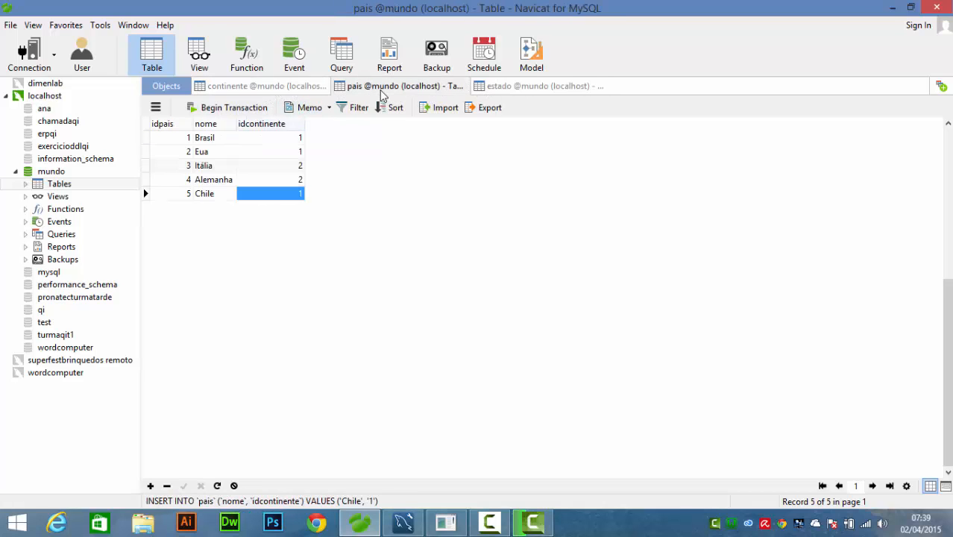
# - Create a new query in the mundo database and review which countries in pais belong to which continent
pyautogui.click(355, 61)
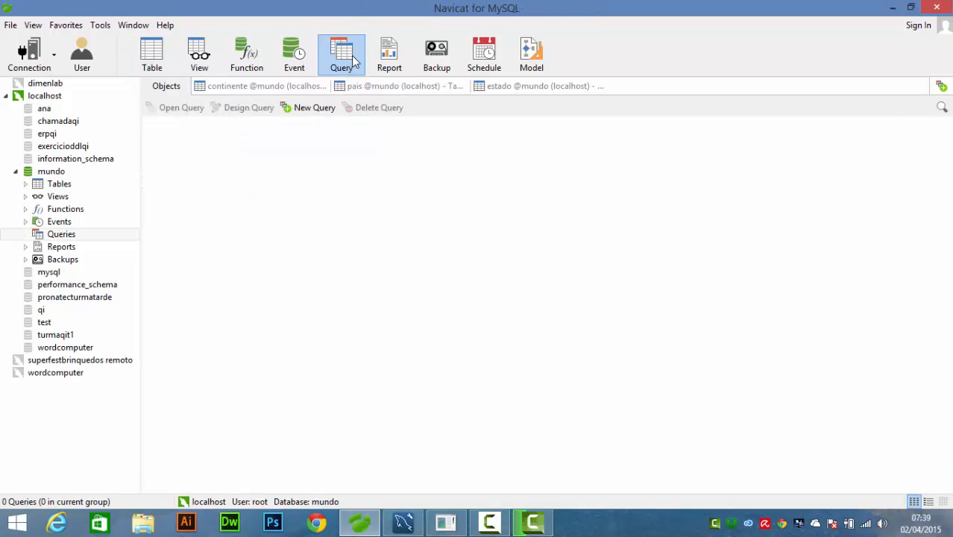
pyautogui.click(314, 109)
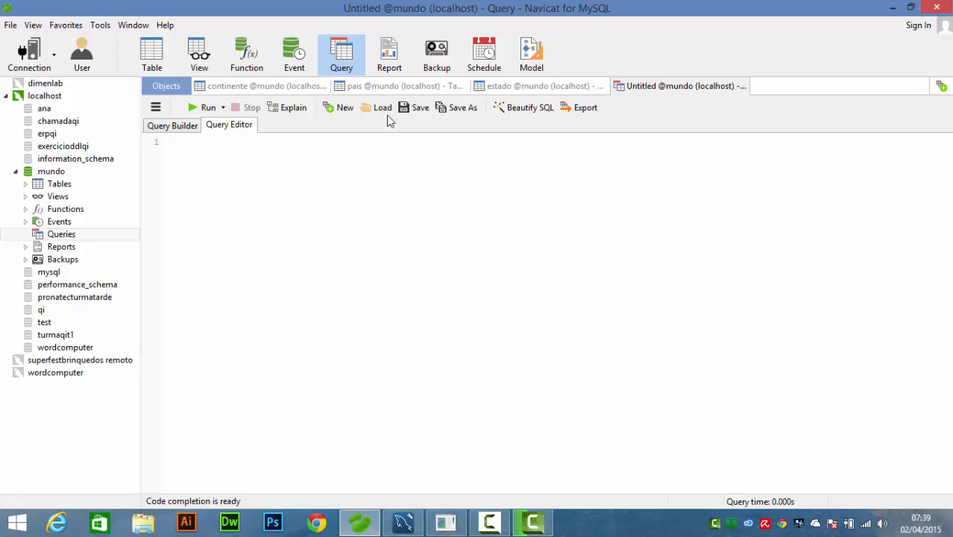
pyautogui.click(395, 85)
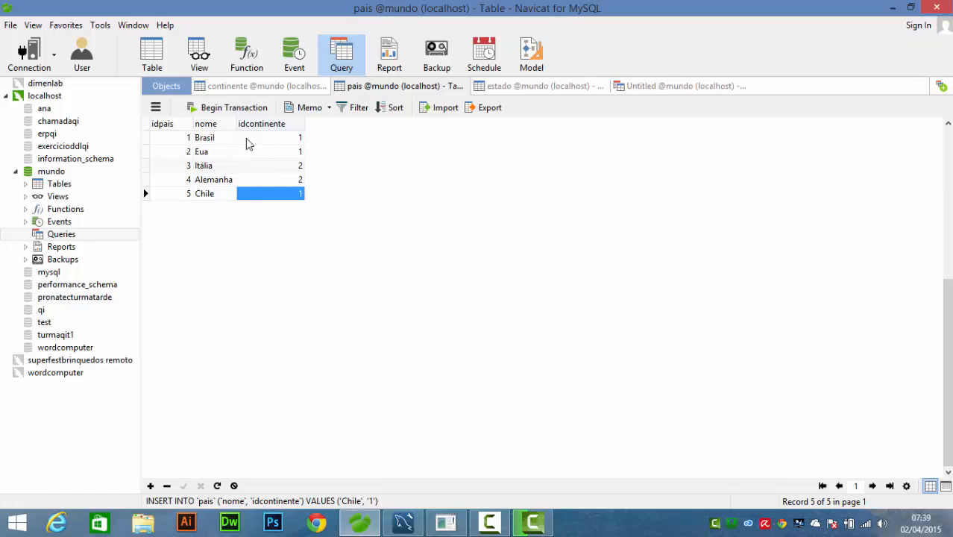
pyautogui.click(216, 153)
pyautogui.rightClick(217, 153)
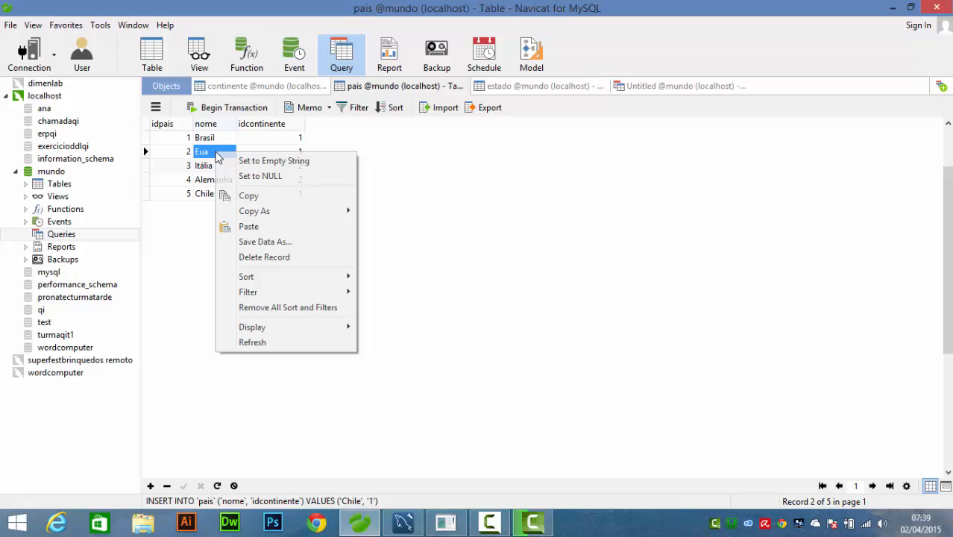
pyautogui.click(206, 194)
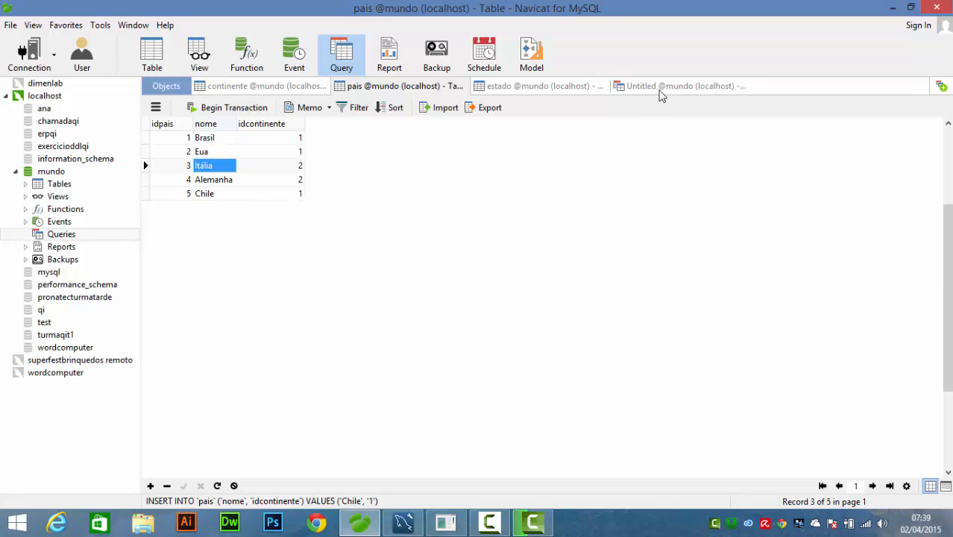
pyautogui.click(661, 88)
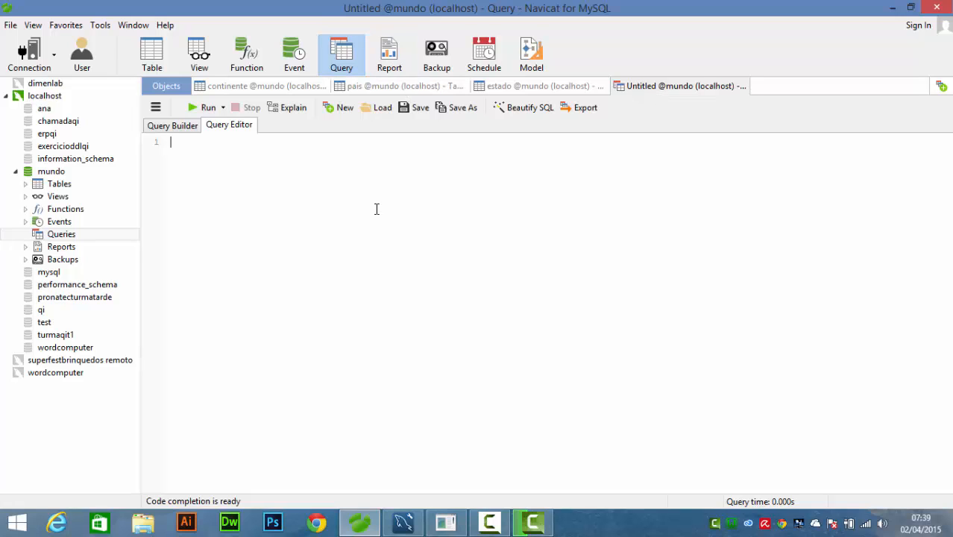
# - Write the query "SELECT * FROM pais" on two lines in the query editor
pyautogui.write('S')
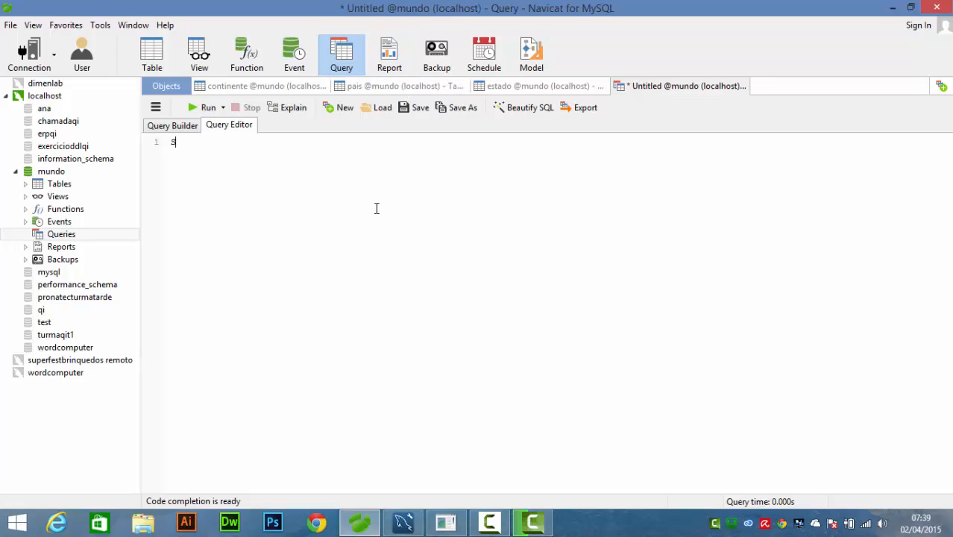
pyautogui.write('ELECT * ')
pyautogui.write('FROM ')
pyautogui.write('PAIS')
pyautogui.press('Return')
# - Add the condition "WHERE idcontinente=1" as the third line of the query
pyautogui.press('Return')
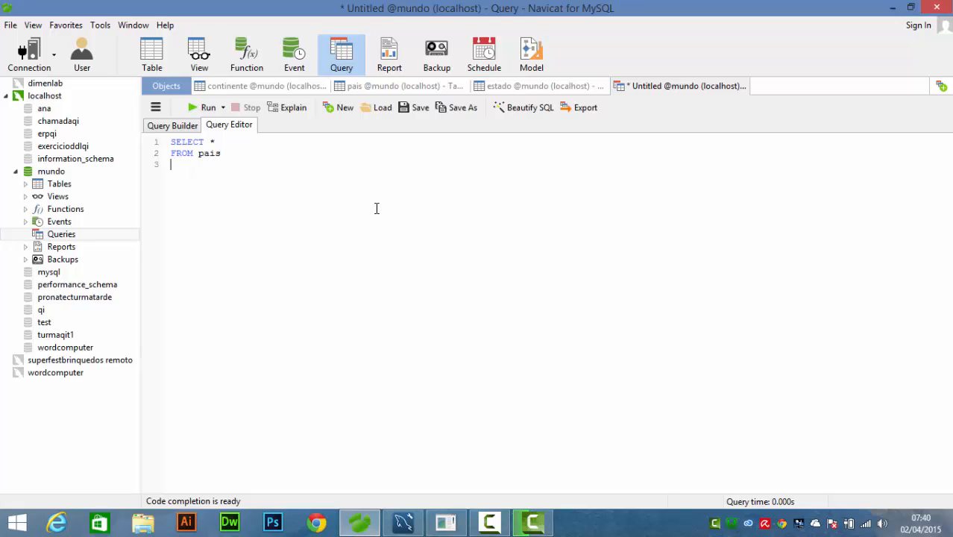
pyautogui.write('WHERE')
pyautogui.write('IDP')
pyautogui.press('Return')
pyautogui.press('BackSpace')
pyautogui.press('BackSpace')
pyautogui.press('BackSpace')
pyautogui.write('D')
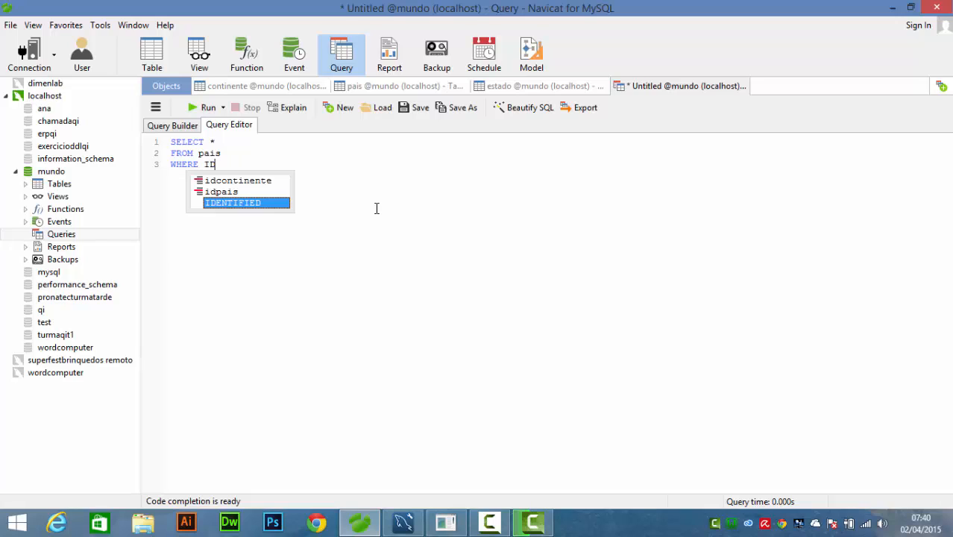
pyautogui.press('BackSpace')
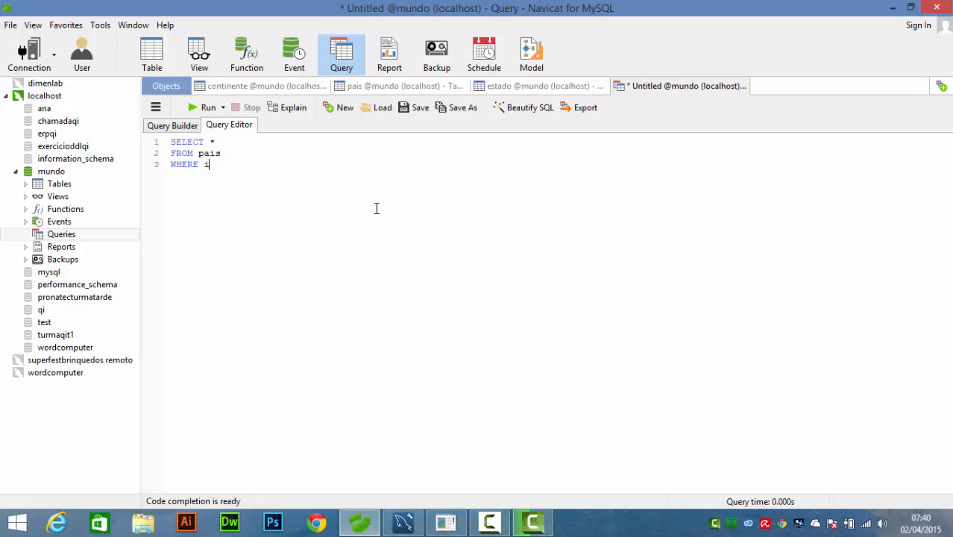
pyautogui.write('dco')
pyautogui.press('Return')
# - Check the continent ids in the continente table and run the query on pais
pyautogui.click(254, 86)
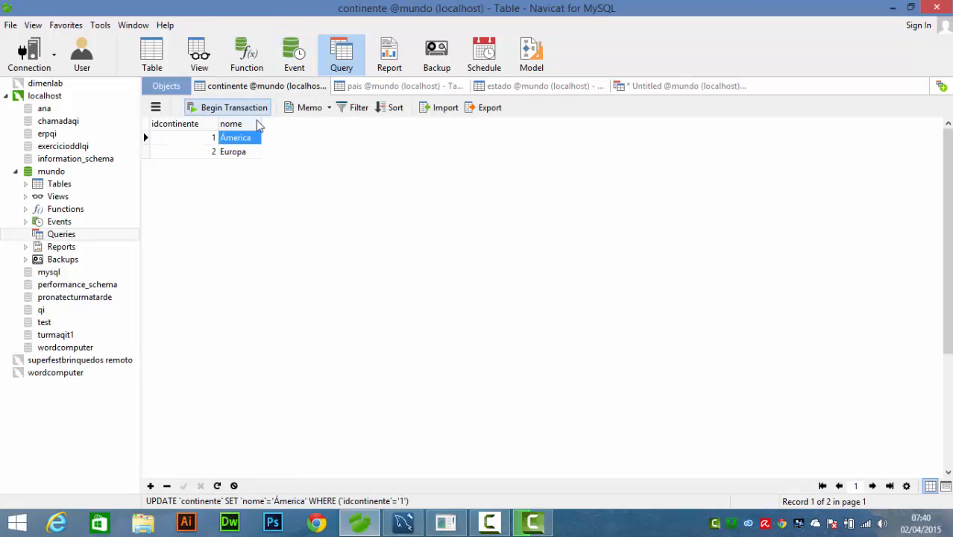
pyautogui.click(636, 88)
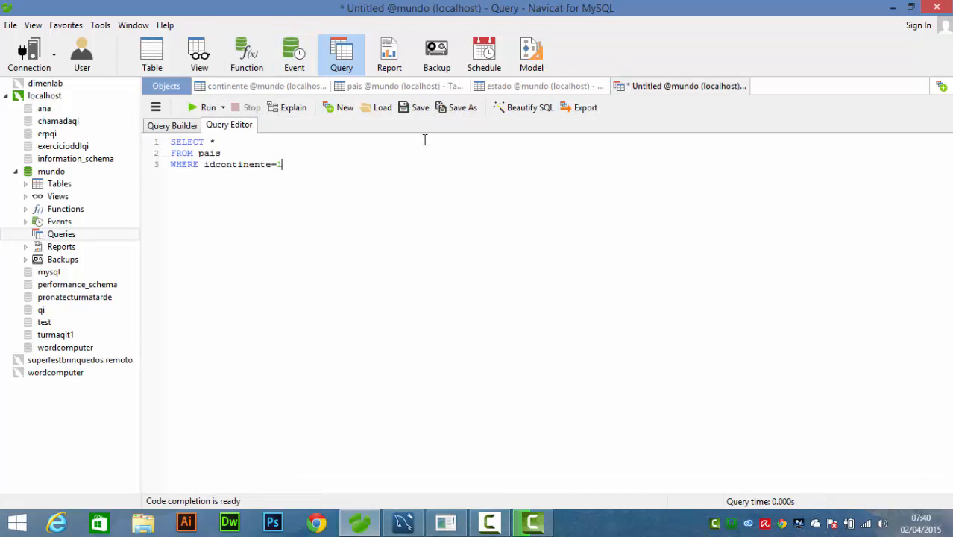
pyautogui.click(202, 108)
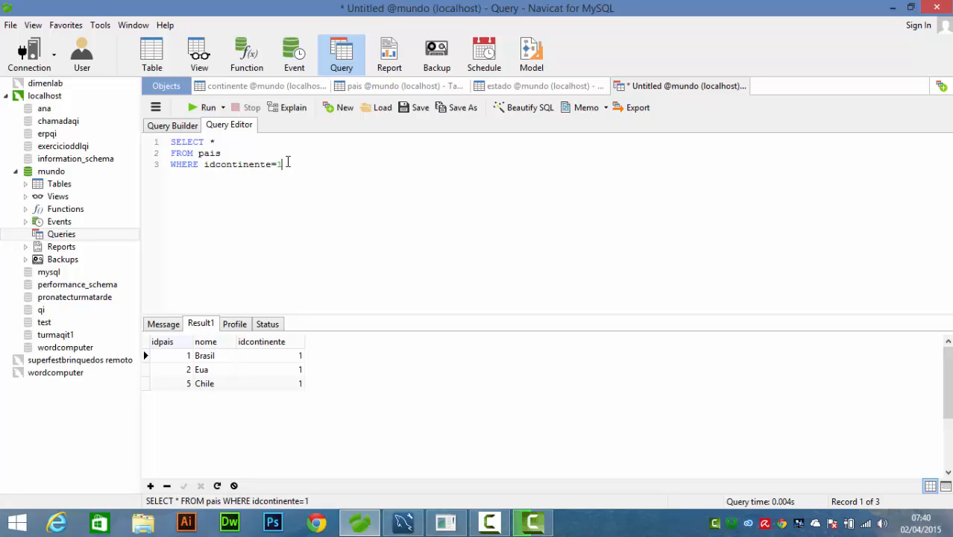
# - Compare the query and its result with the idcontinente values in the pais table
pyautogui.moveTo(287, 162); pyautogui.dragTo(145, 136)
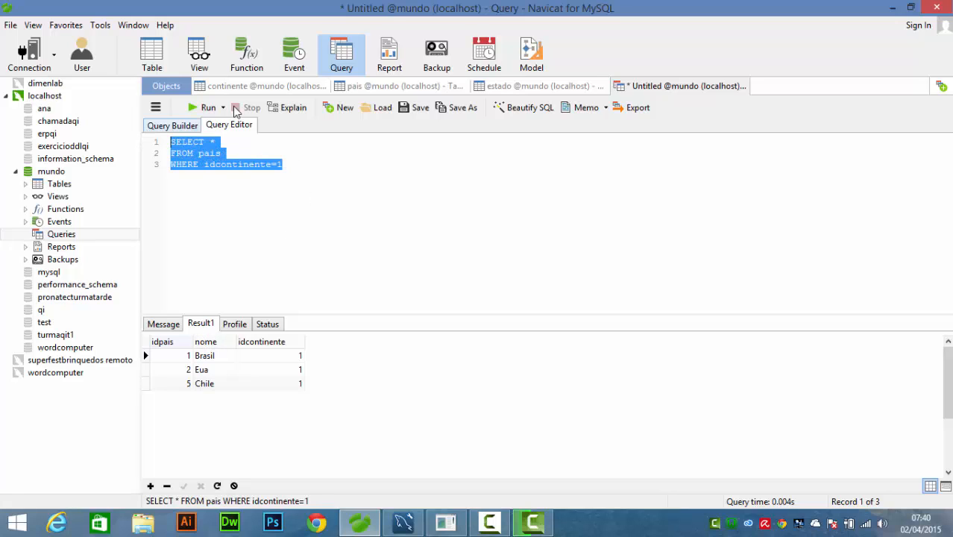
pyautogui.click(379, 87)
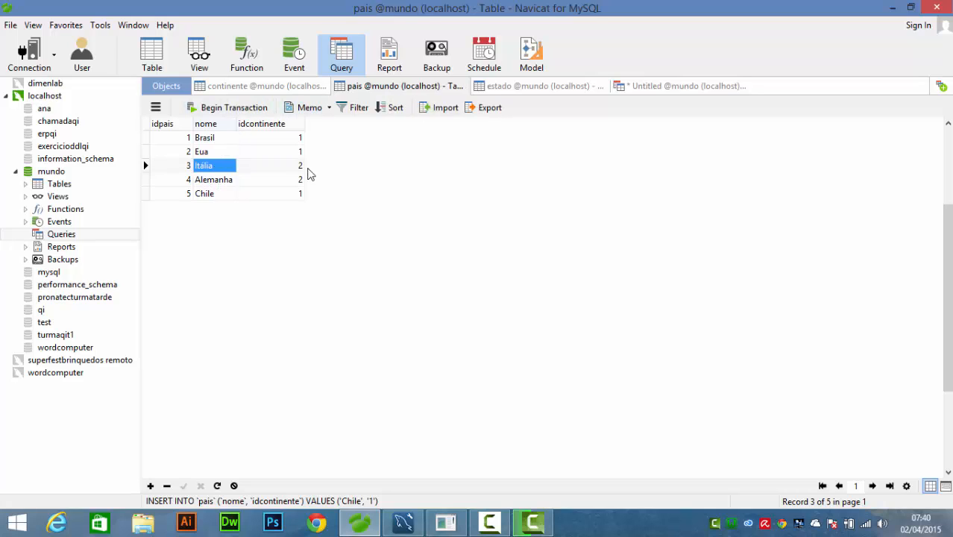
pyautogui.click(640, 90)
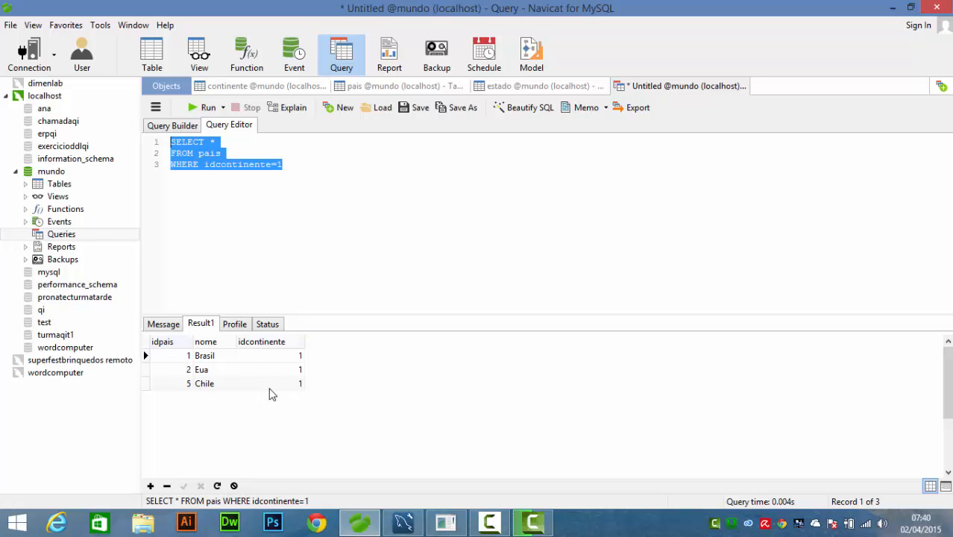
# - Replace the asterisk in the SELECT line with the nome column and run the query
pyautogui.click(222, 142)
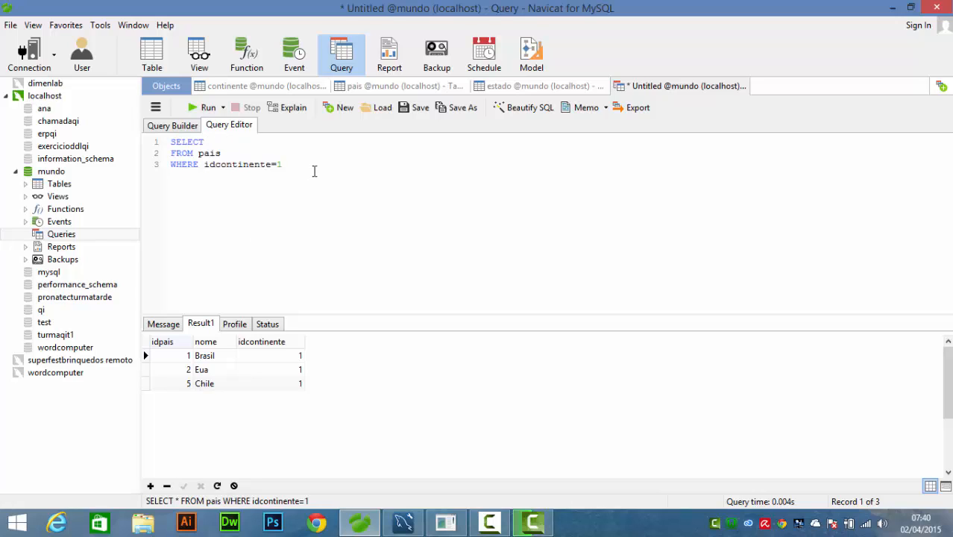
pyautogui.write('nome')
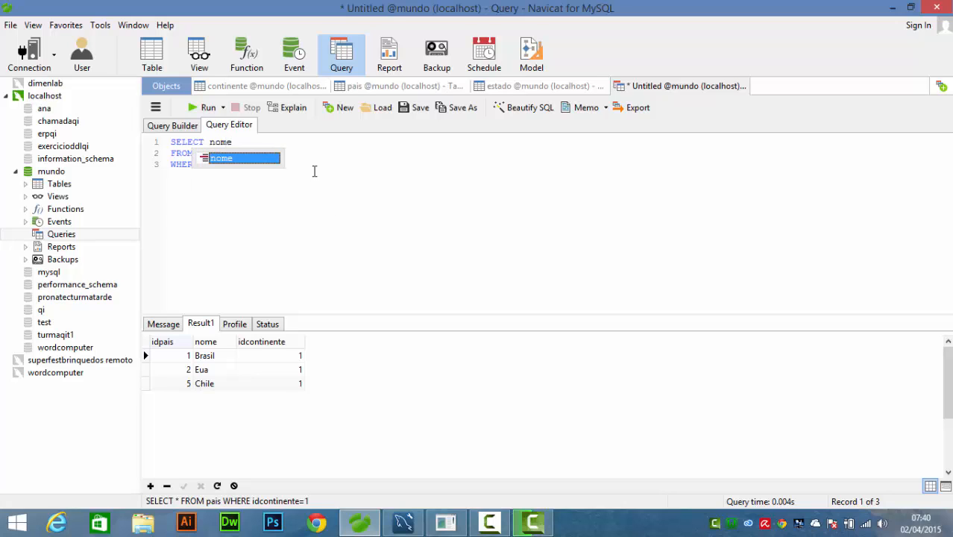
pyautogui.click(314, 171)
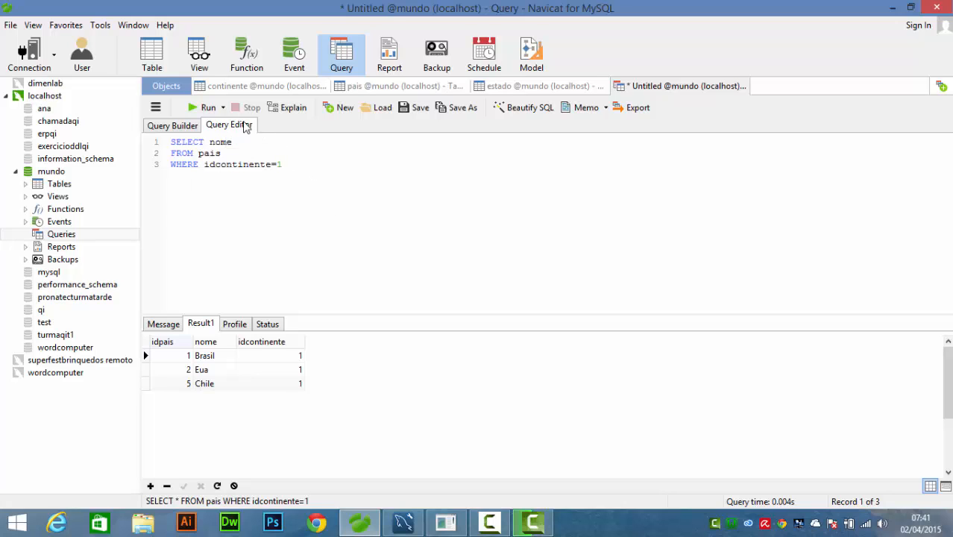
pyautogui.click(208, 108)
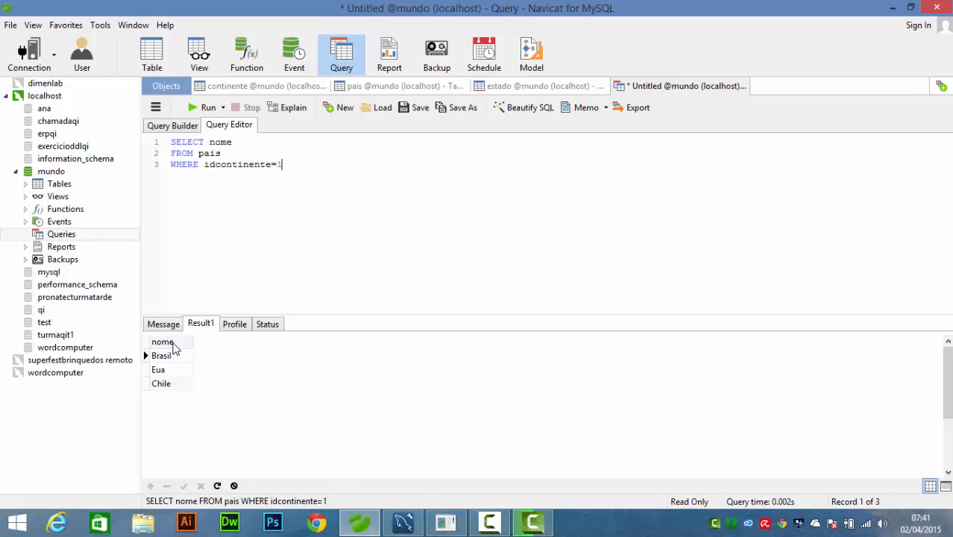
# - Replace the nome column in the SELECT line with an asterisk and run the query on pais
pyautogui.moveTo(211, 141); pyautogui.dragTo(237, 141)
pyautogui.write('*')
pyautogui.click(195, 107)
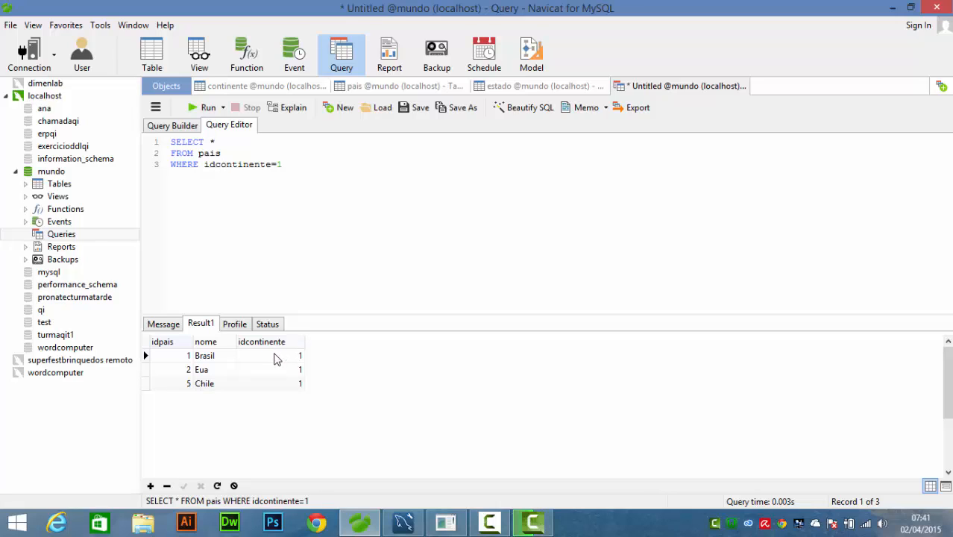
# - Delete the whole pais query so that the query editor is empty
pyautogui.moveTo(296, 155); pyautogui.dragTo(146, 125)
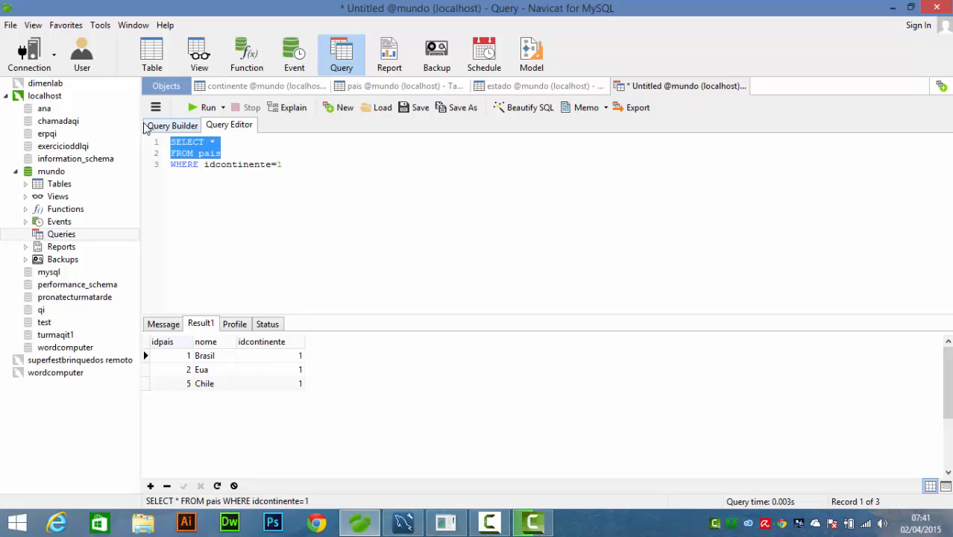
pyautogui.press('Delete')
pyautogui.press('Delete')
pyautogui.press('Delete')
pyautogui.press('Delete')
pyautogui.press('Delete')
pyautogui.press('Delete')
pyautogui.press('Delete')
pyautogui.press('Delete')
pyautogui.press('Delete')
pyautogui.press('Delete')
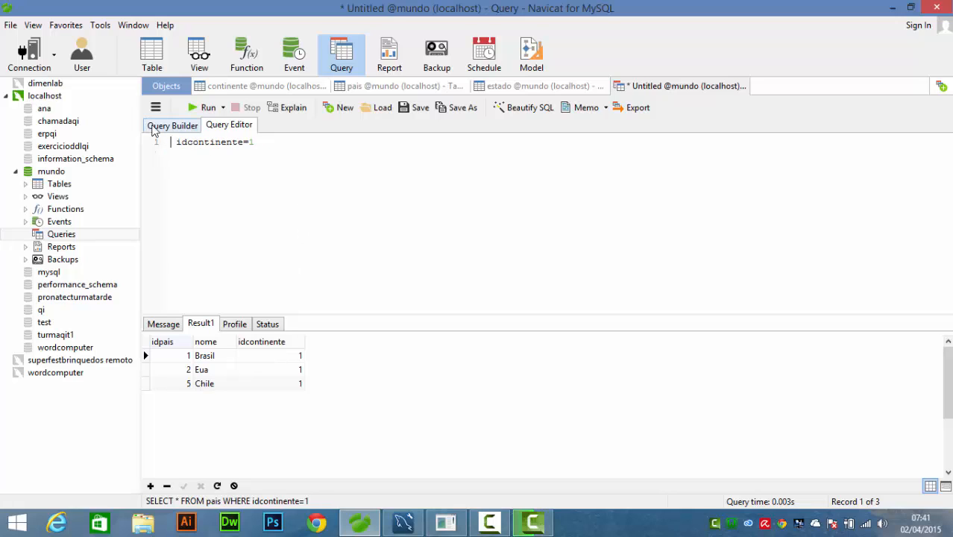
pyautogui.press('Delete')
pyautogui.press('Delete')
pyautogui.press('Delete')
pyautogui.press('Delete')
pyautogui.press('Delete')
pyautogui.press('Delete')
pyautogui.press('Delete')
pyautogui.press('Delete')
pyautogui.press('Delete')
pyautogui.press('Delete')
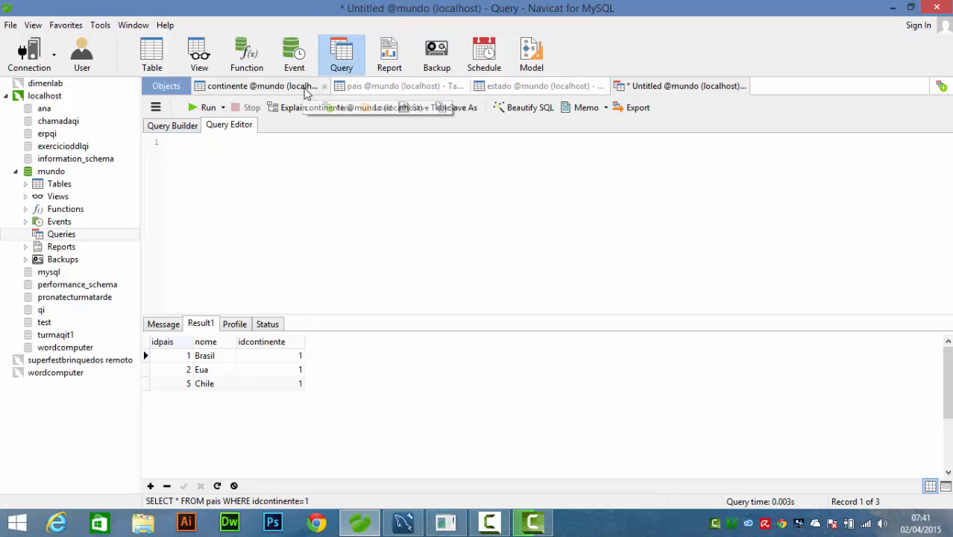
# - Review the records of the continente, estado and pais tables and their linking id columns
pyautogui.click(302, 88)
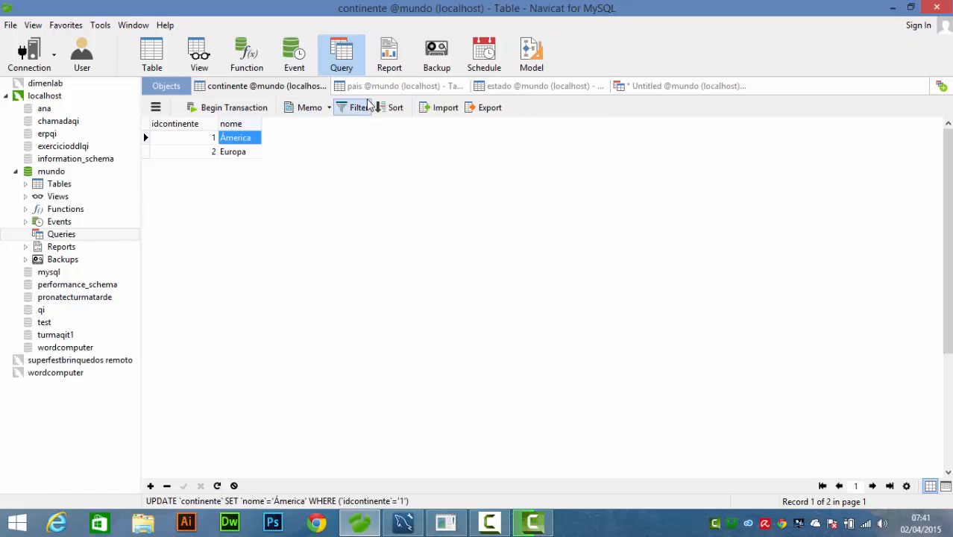
pyautogui.click(504, 86)
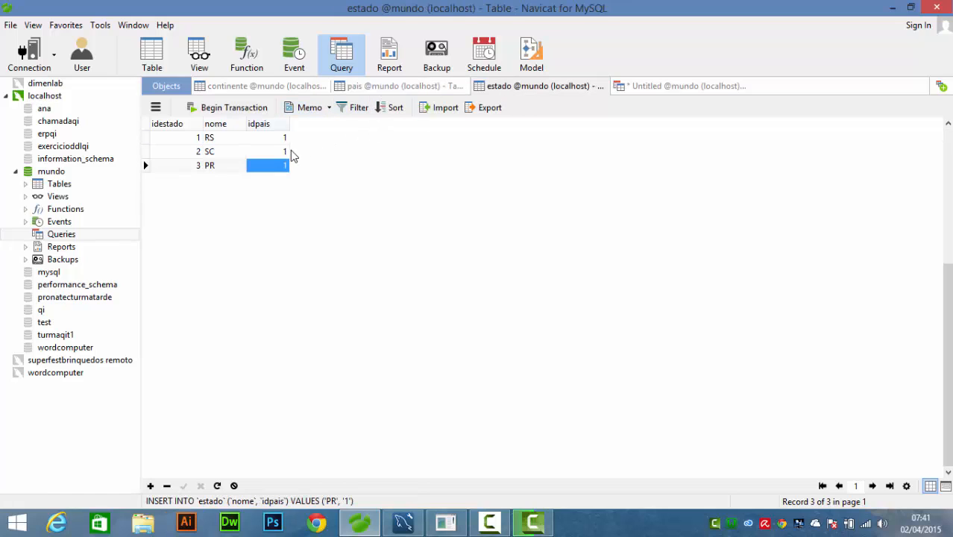
pyautogui.click(495, 528)
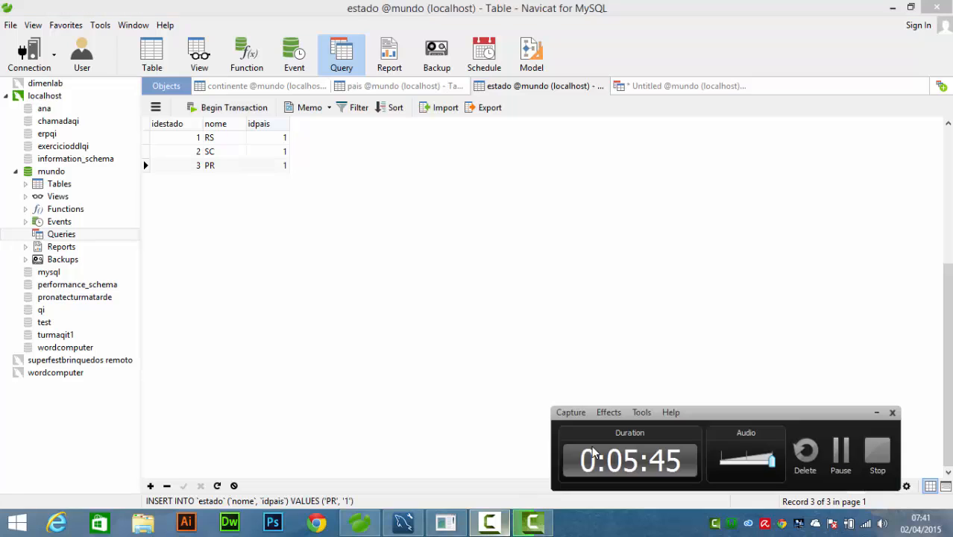
pyautogui.click(846, 457)
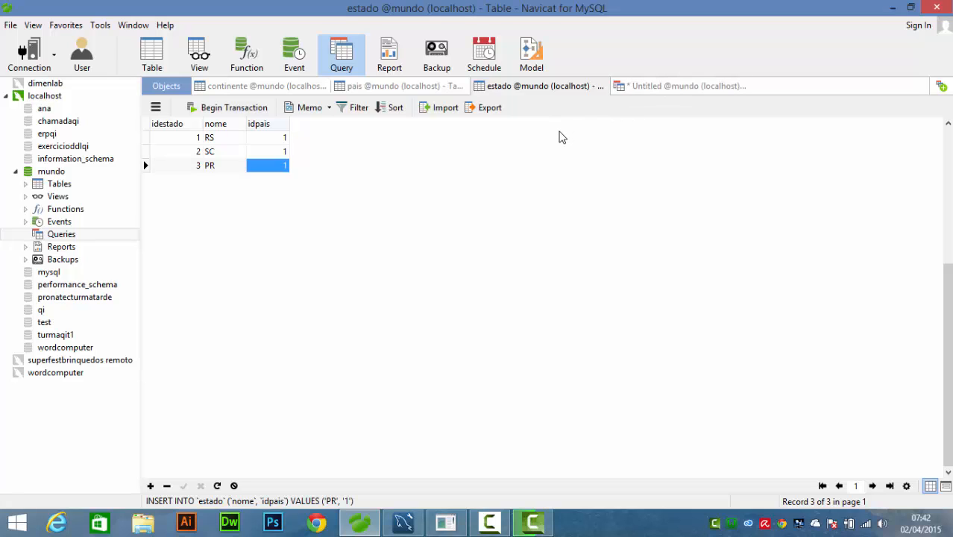
pyautogui.click(370, 85)
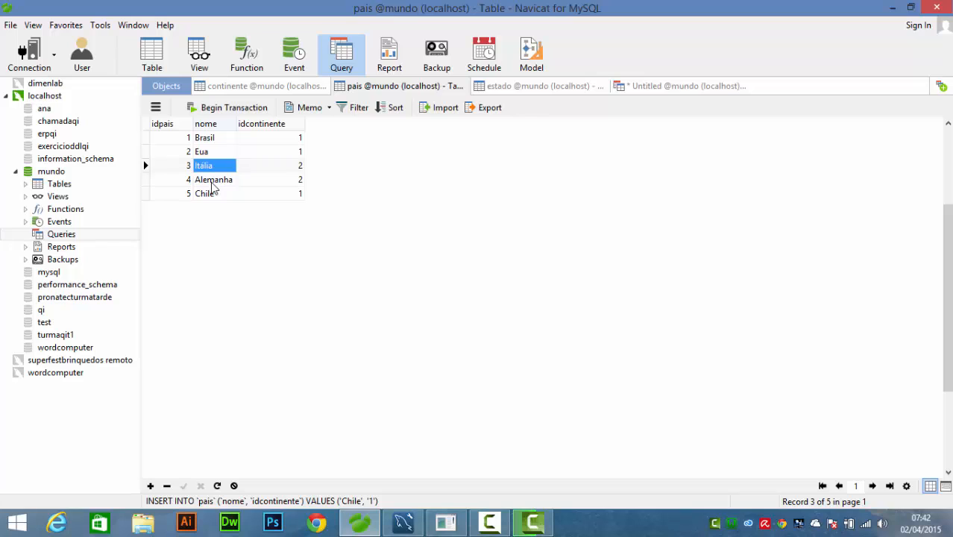
# - Write a new query selecting all columns from the estado table, with SELECT * and FROM estado on separate lines
pyautogui.click(706, 91)
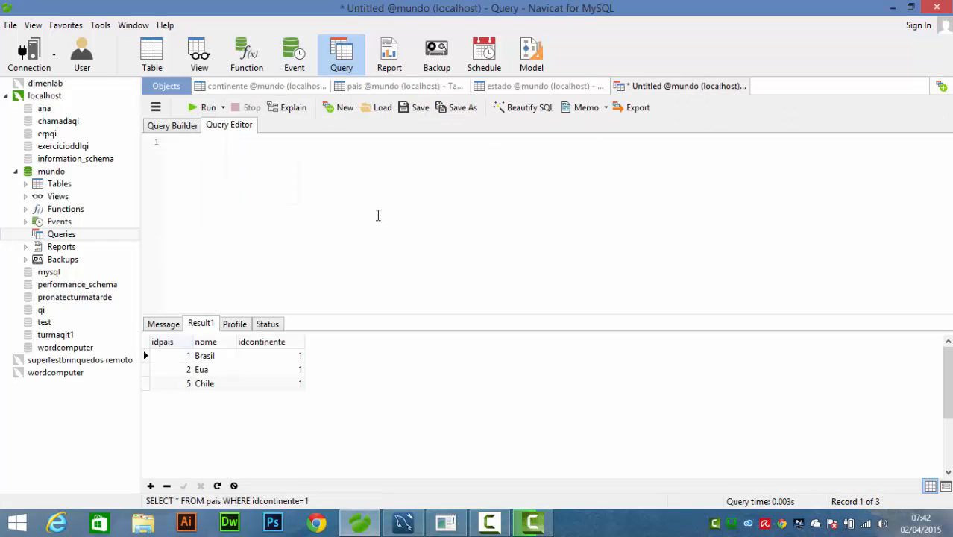
pyautogui.write('SELE')
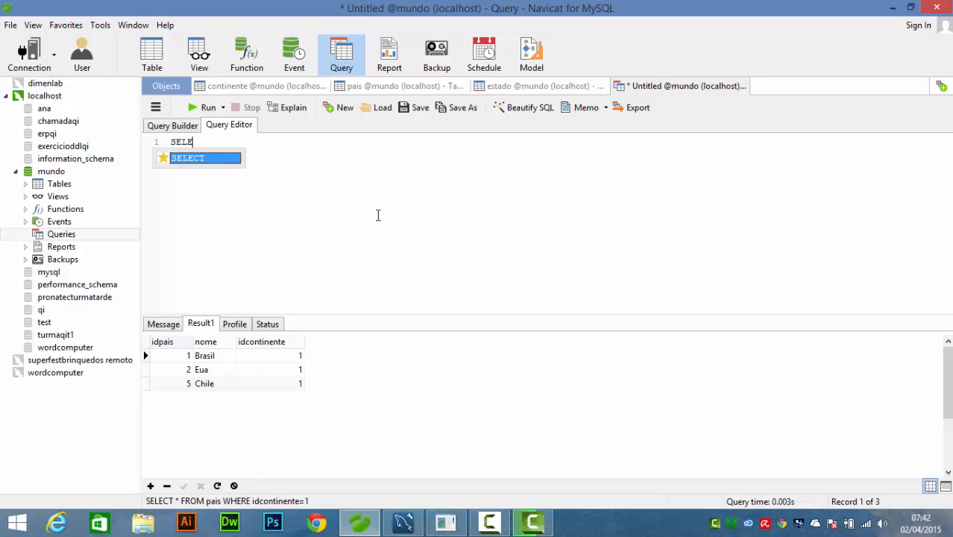
pyautogui.write('CT * ')
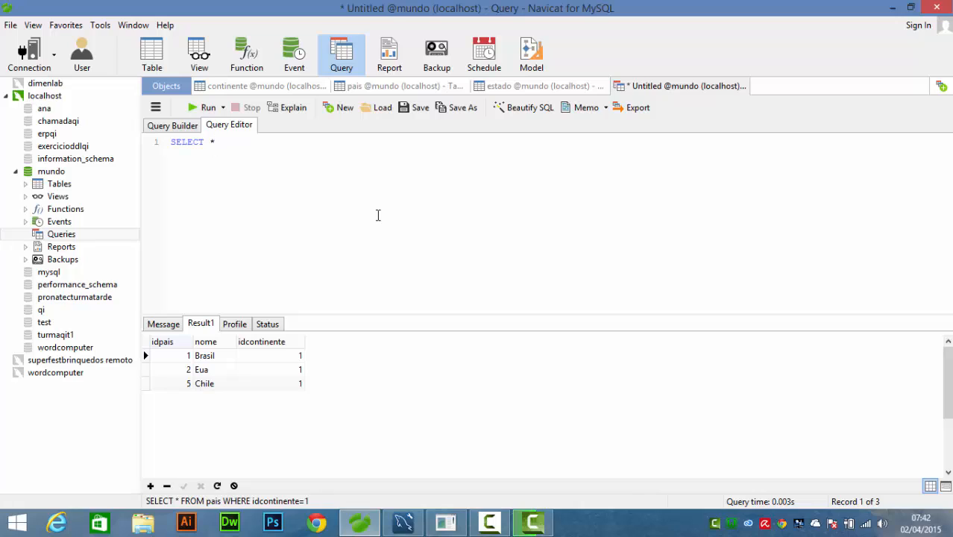
pyautogui.write('FROM esta')
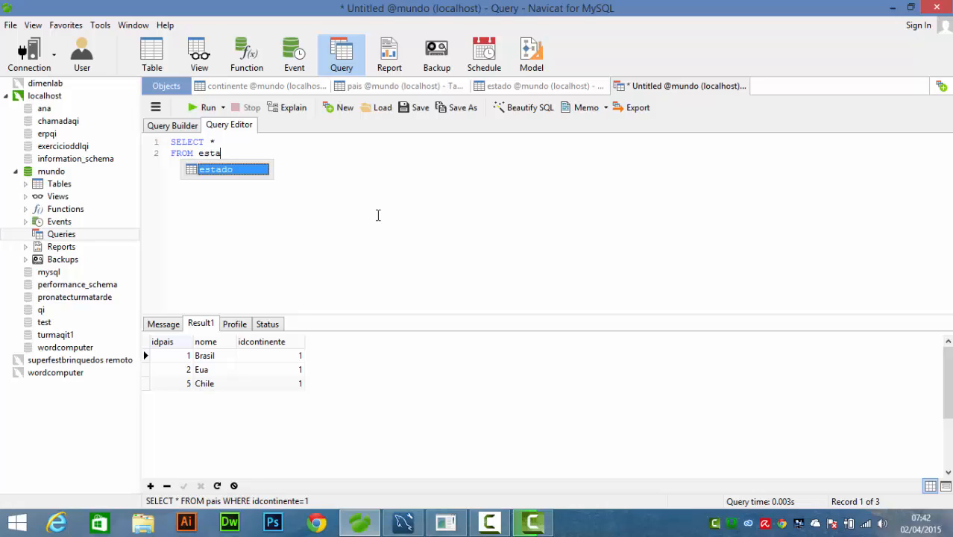
pyautogui.press('Return')
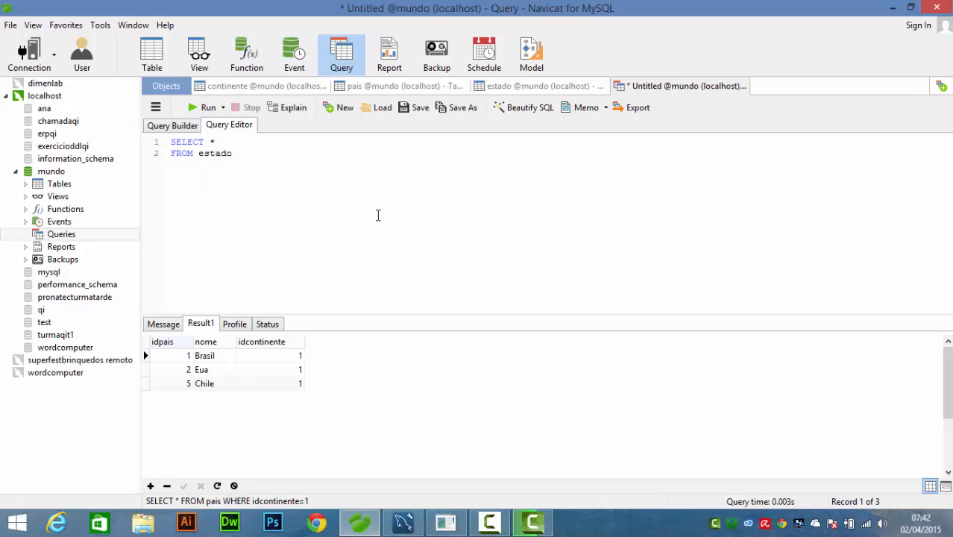
# - Add the condition "WHERE idpais=4" as the third line of the estado query
pyautogui.write('WHERE id')
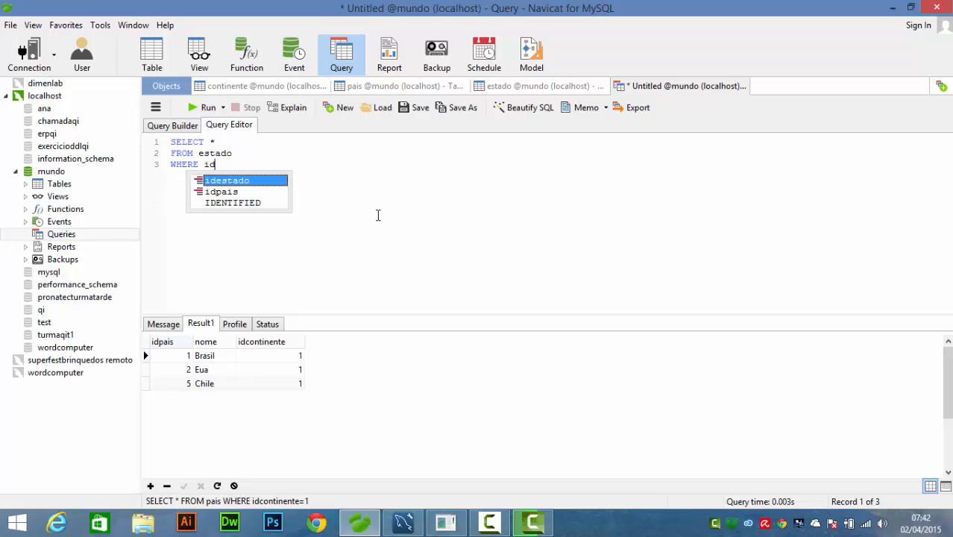
pyautogui.write('pai')
pyautogui.press('Return')
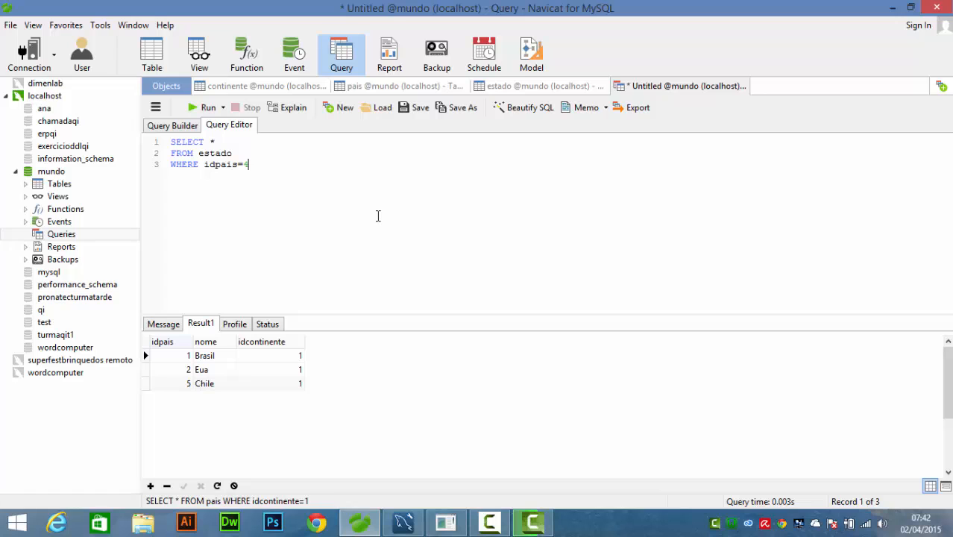
# - Check the id of Alemanha in the pais table and run the query on estado
pyautogui.click(430, 87)
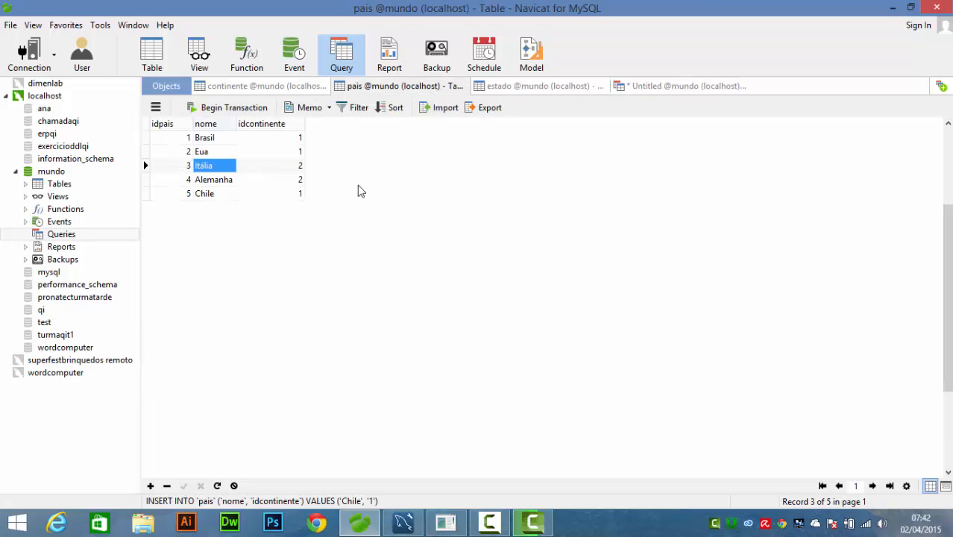
pyautogui.click(186, 180)
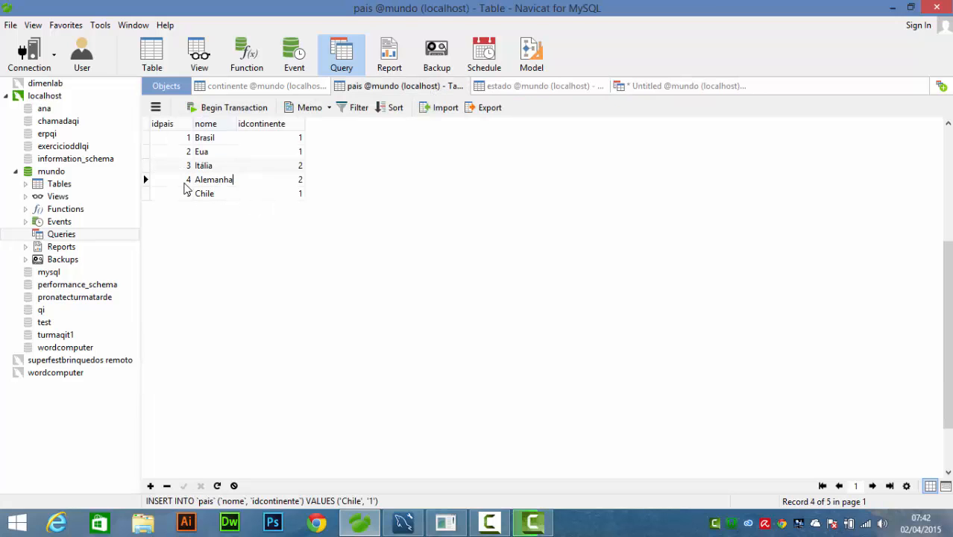
pyautogui.click(663, 87)
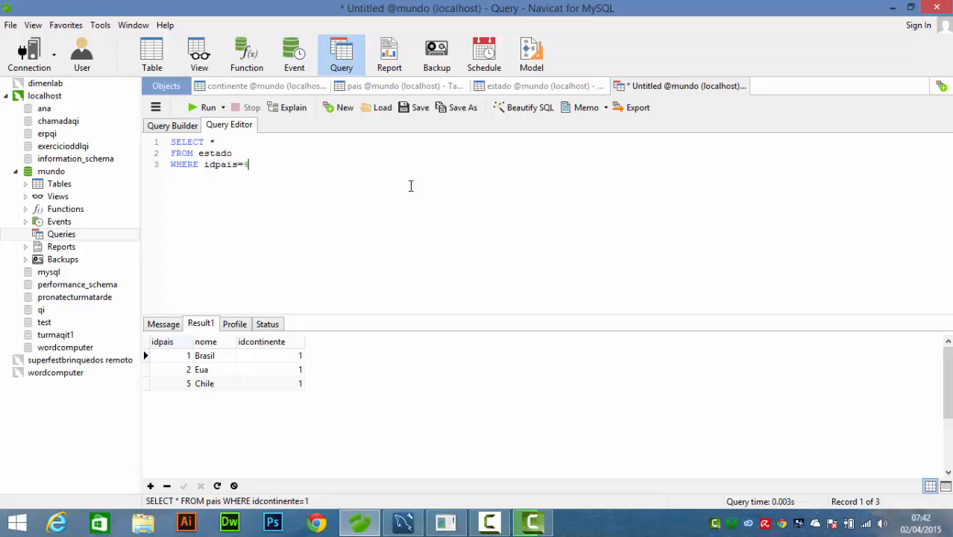
pyautogui.click(201, 108)
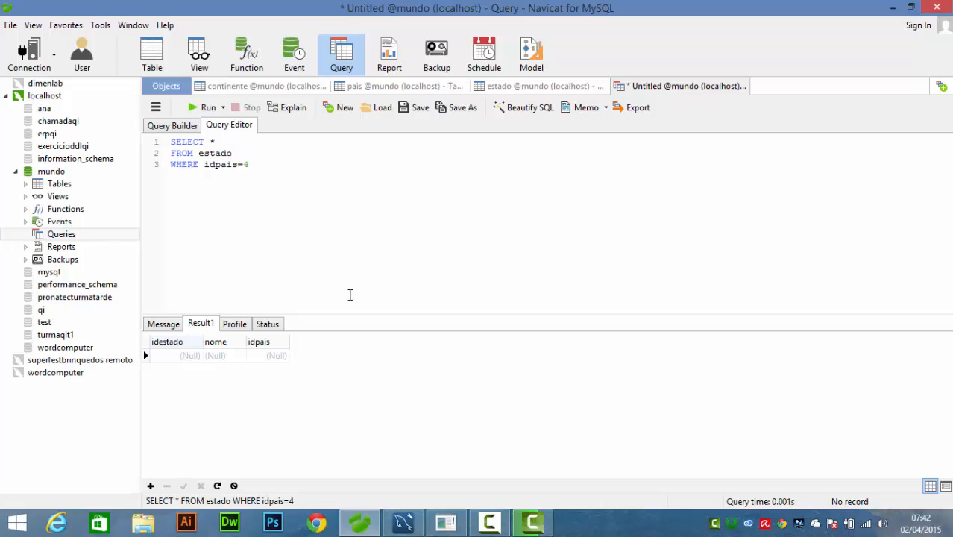
# - Change the condition to idpais=1 for the states of Brasil, checking the pais and estado tables, and run the query
pyautogui.click(500, 88)
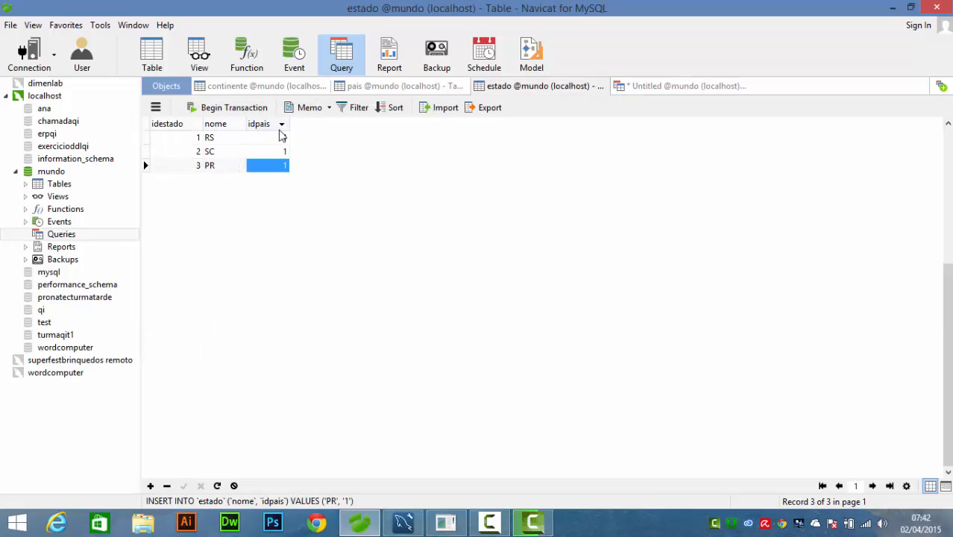
pyautogui.click(658, 88)
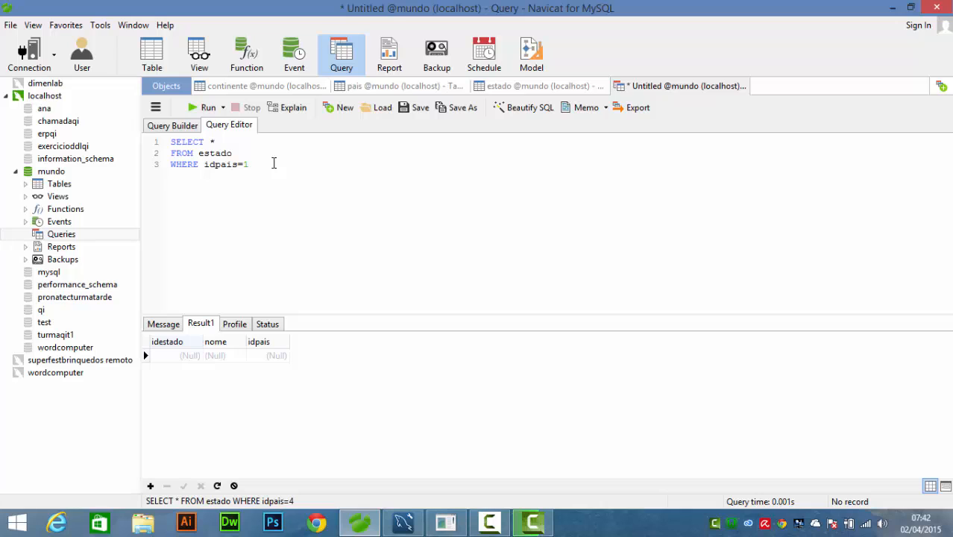
pyautogui.click(383, 88)
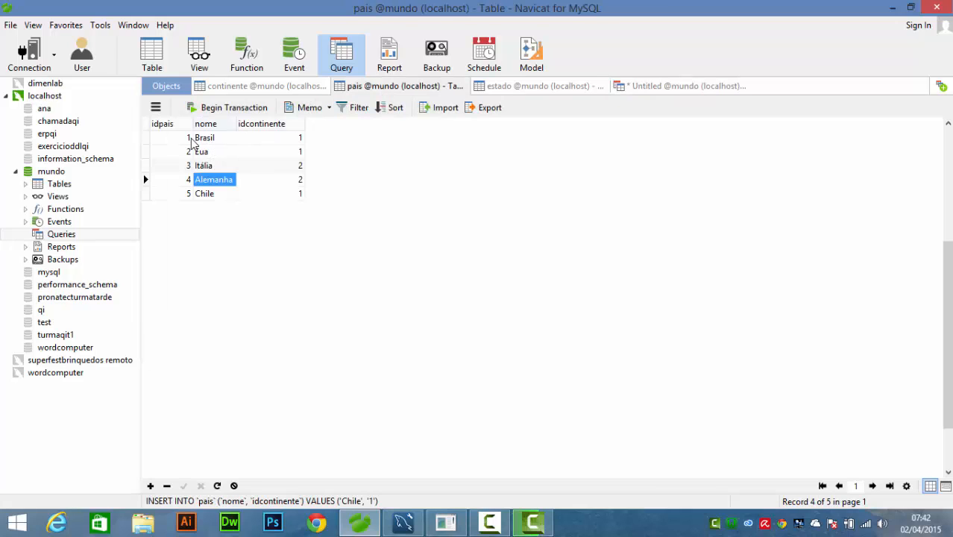
pyautogui.click(537, 88)
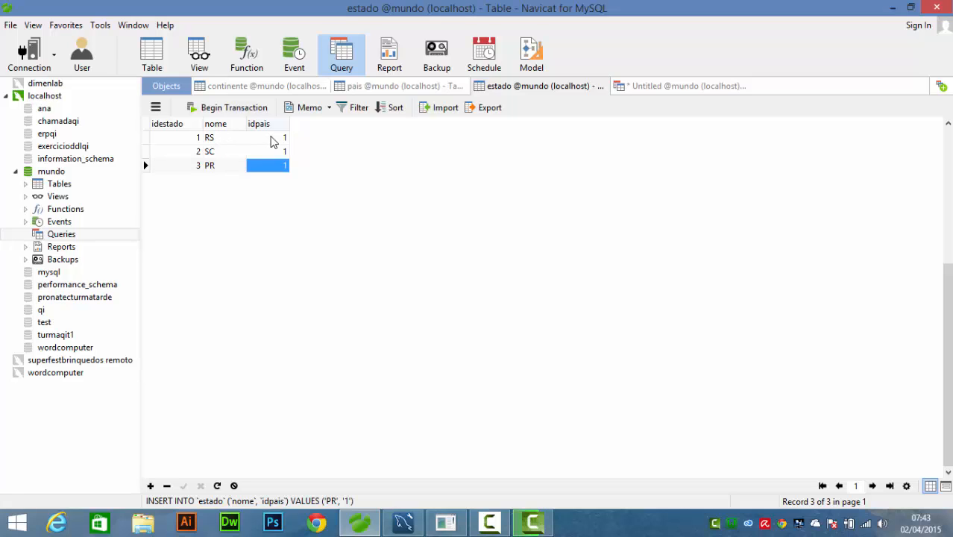
pyautogui.click(739, 88)
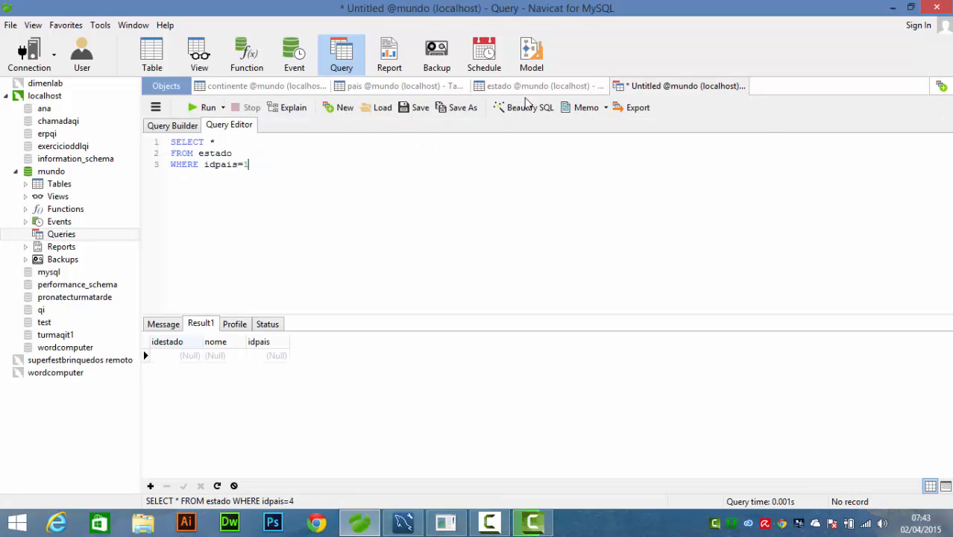
pyautogui.click(206, 108)
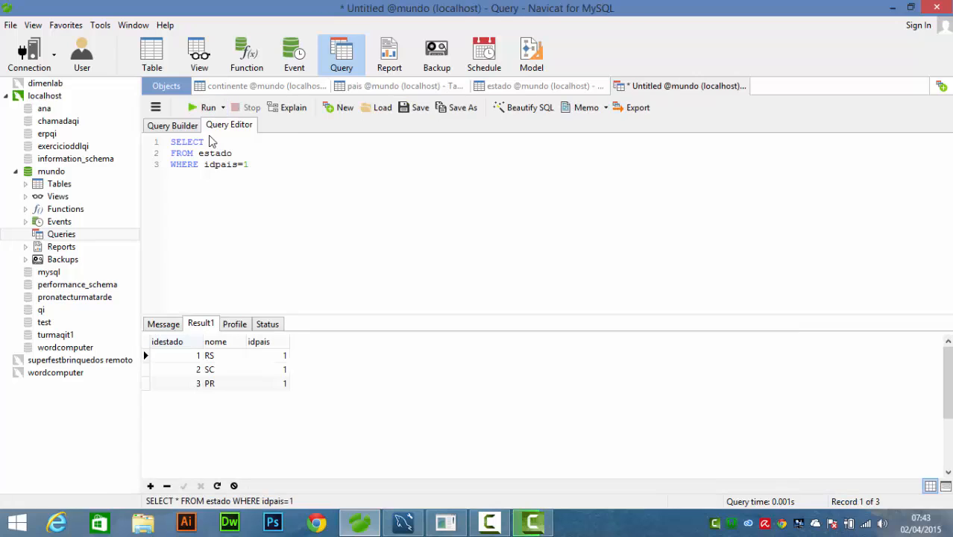